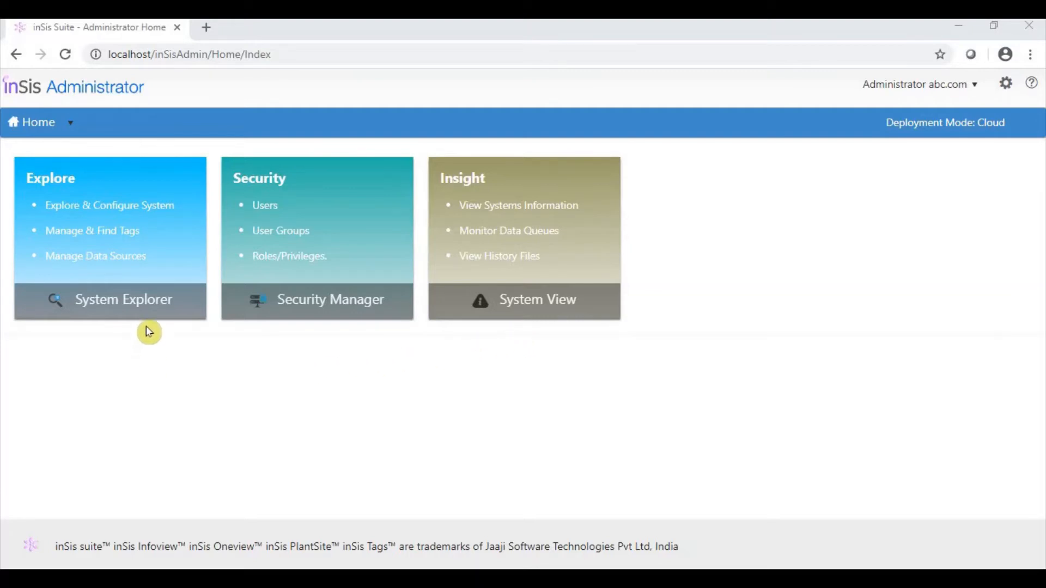
Open System Explorer and start a new OPC gateway under Data Sources
click(129, 288)
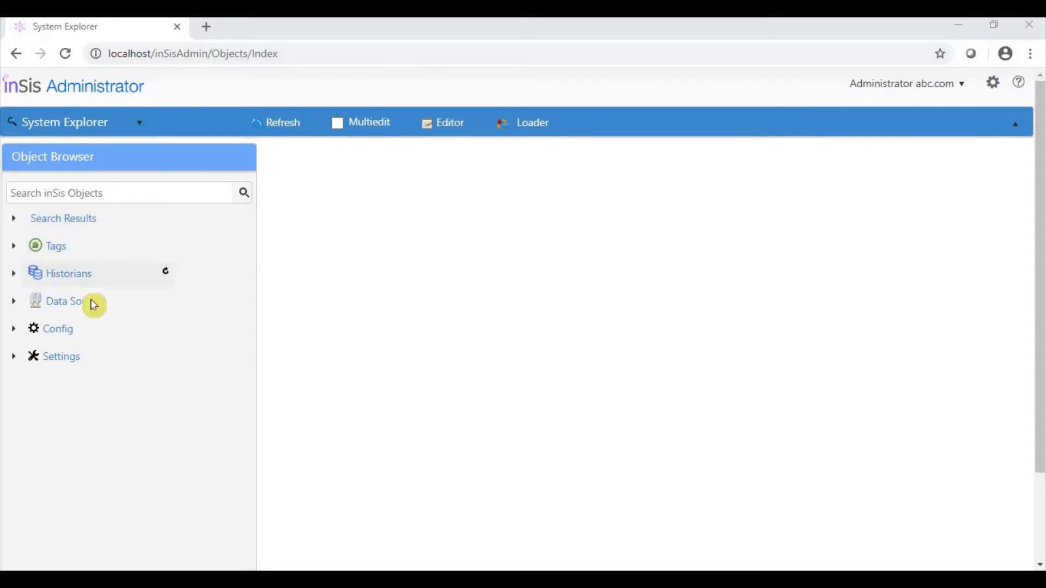
click(14, 303)
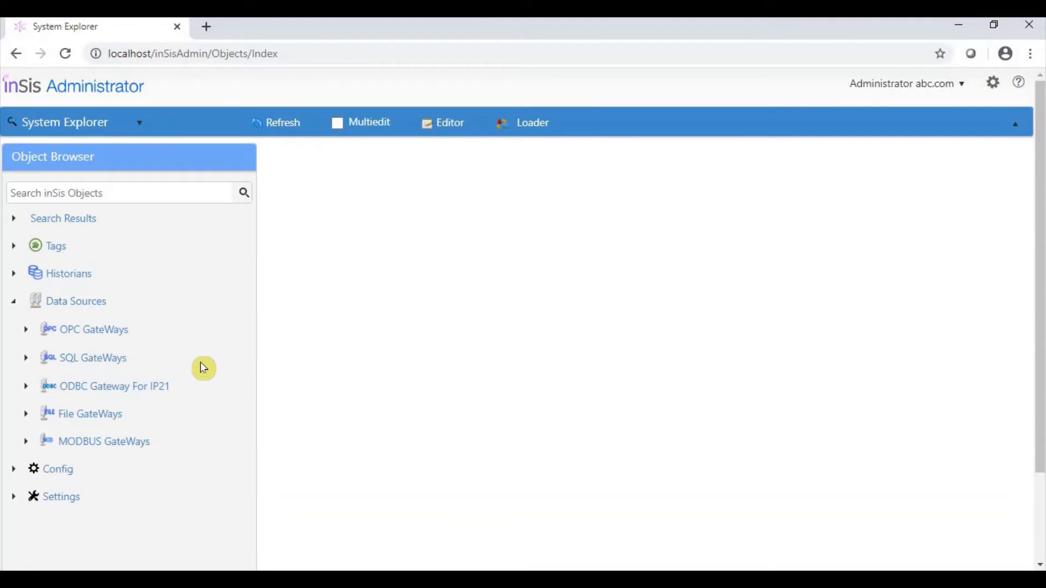
click(147, 338)
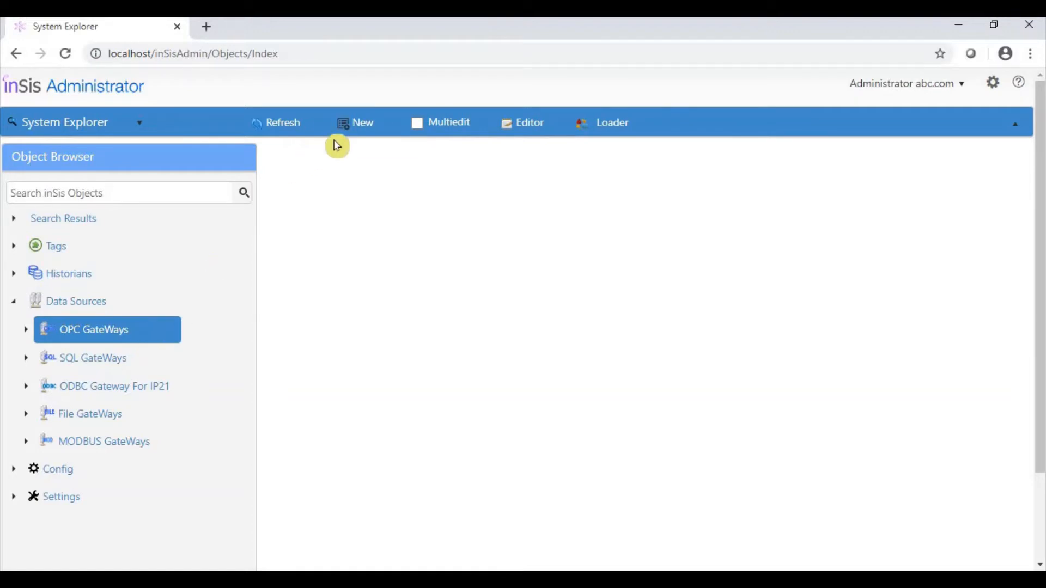
click(360, 128)
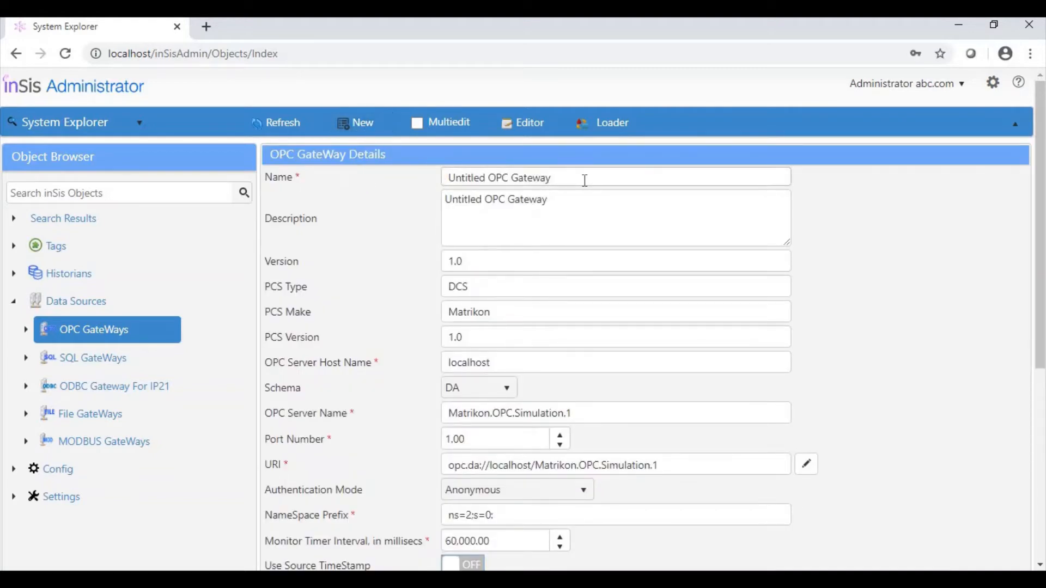
Set both the name and the description of the new OPC gateway to "ABC OPC Gateway"
drag(584, 177, 363, 204)
text(ABC OPC Gateway)
drag(590, 214, 374, 236)
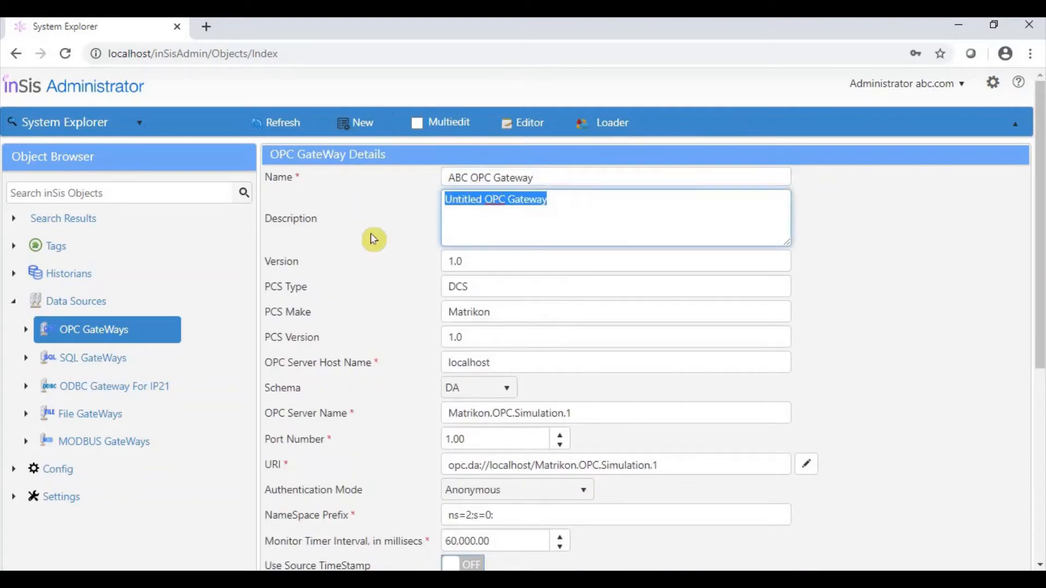
text(ABC OPC Gateway)
Enable the gateway, set its gateway mode to Remote and choose DataCollector as the gateway type
scroll(484, 359, down, 3)
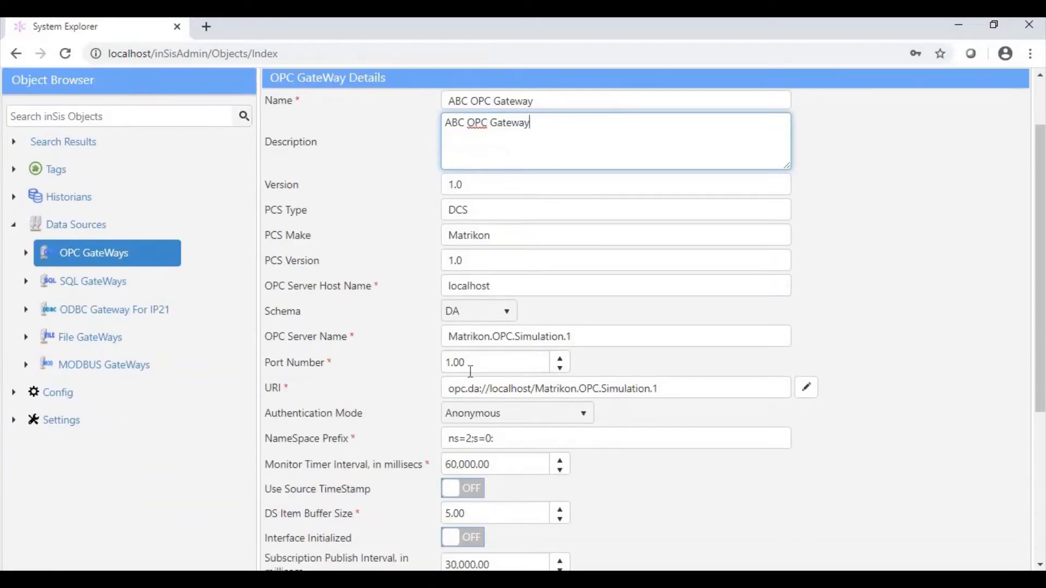
scroll(483, 359, down, 3)
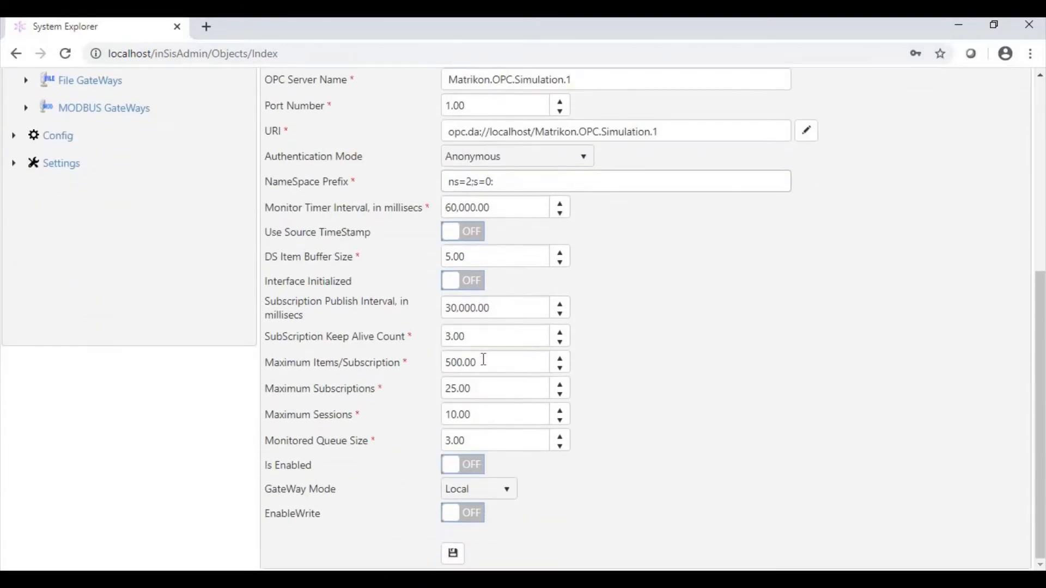
click(465, 470)
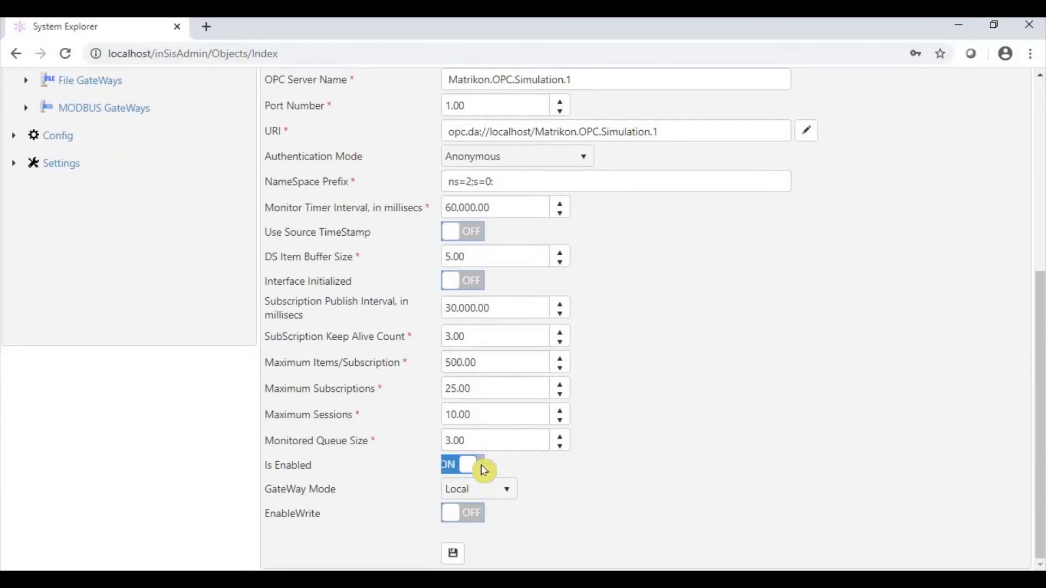
click(491, 497)
click(496, 537)
scroll(575, 495, down, 1)
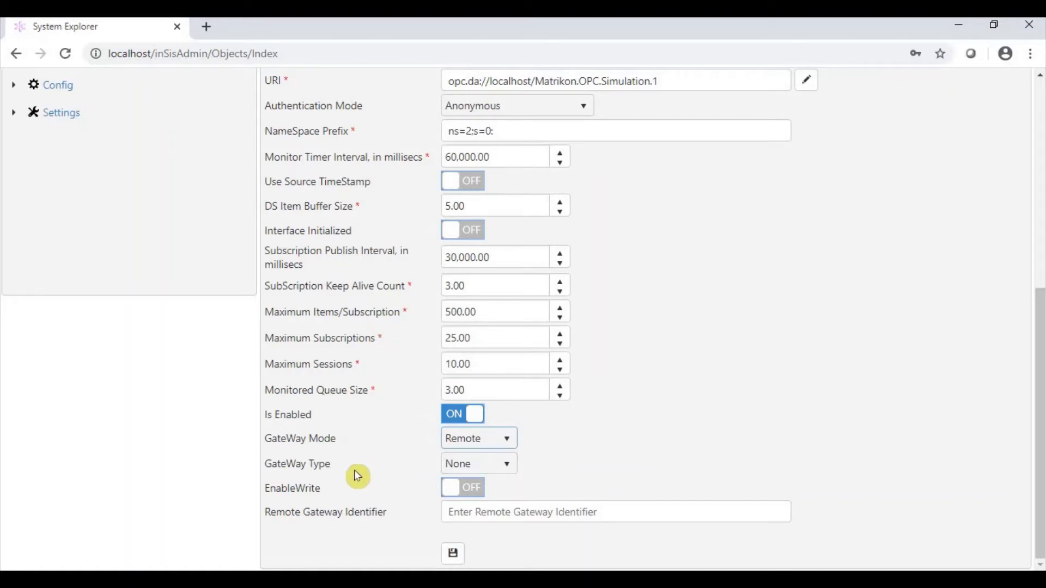
click(492, 470)
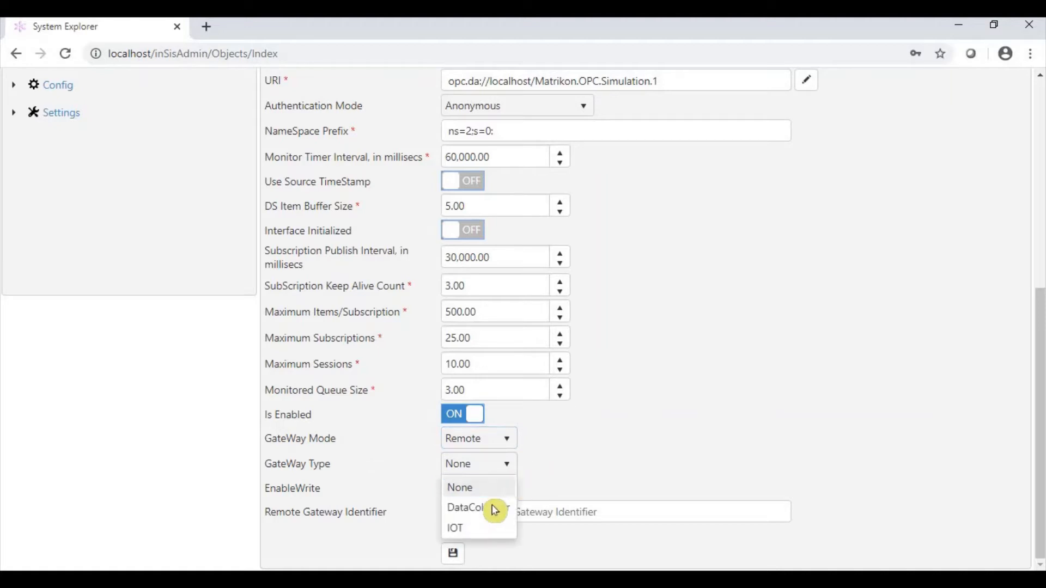
click(494, 514)
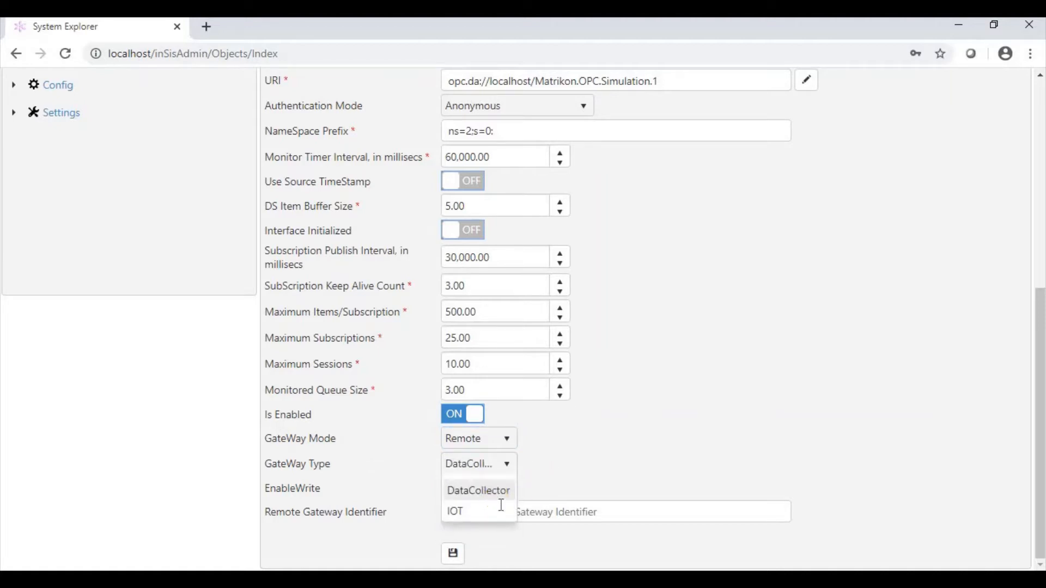
Enter ABC_OPC as the remote gateway identifier and save the OPC gateway
click(503, 512)
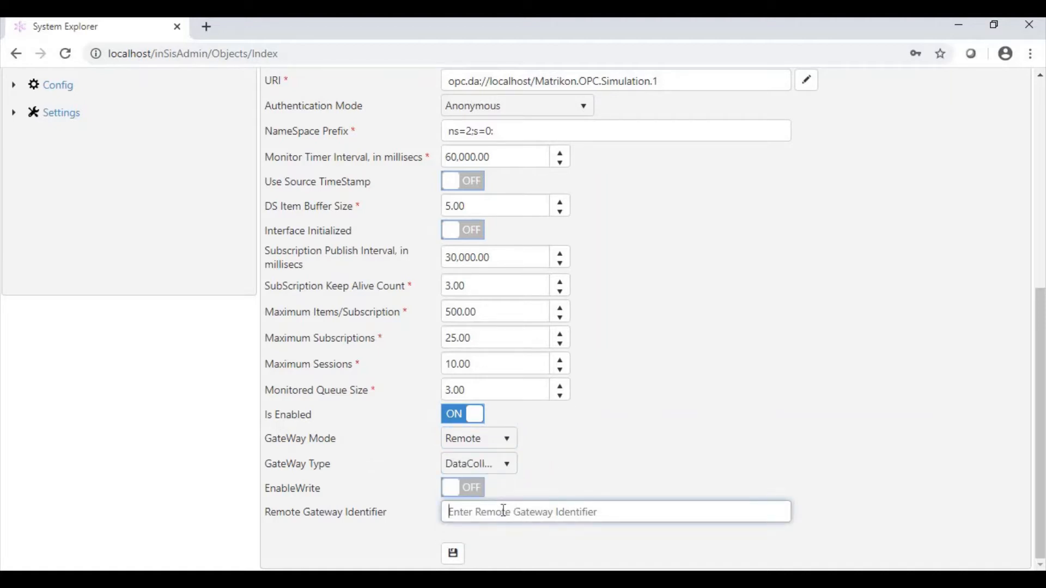
text(ABC_OPC)
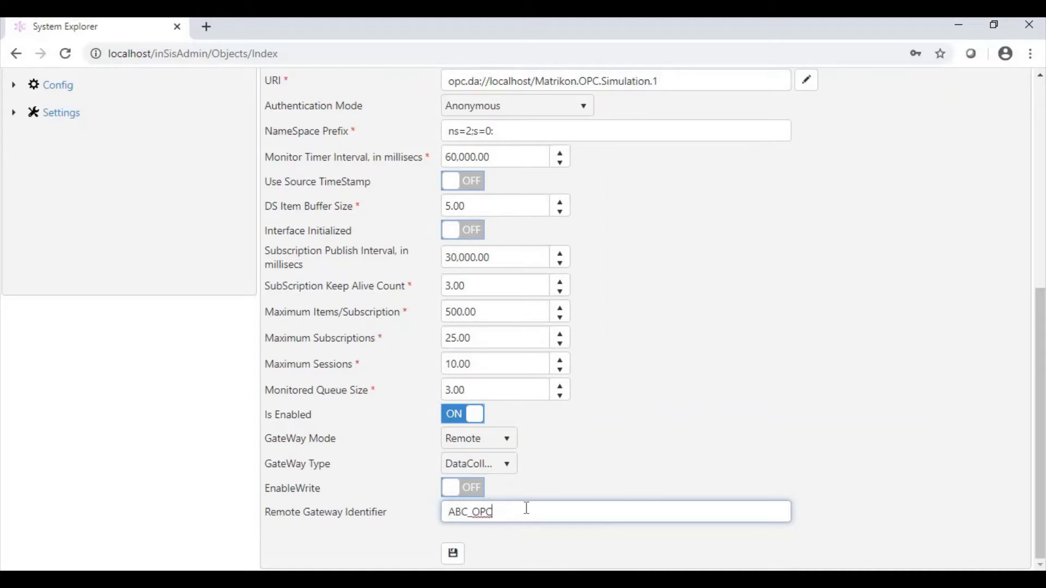
scroll(556, 485, up, 4)
scroll(556, 479, down, 5)
click(456, 562)
scroll(709, 430, up, 6)
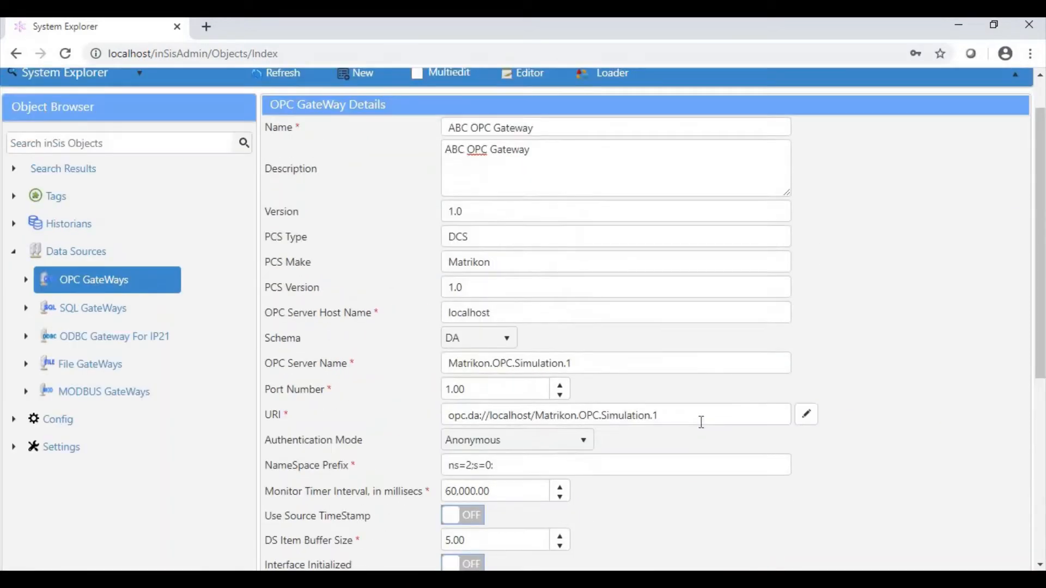
scroll(702, 422, up, 1)
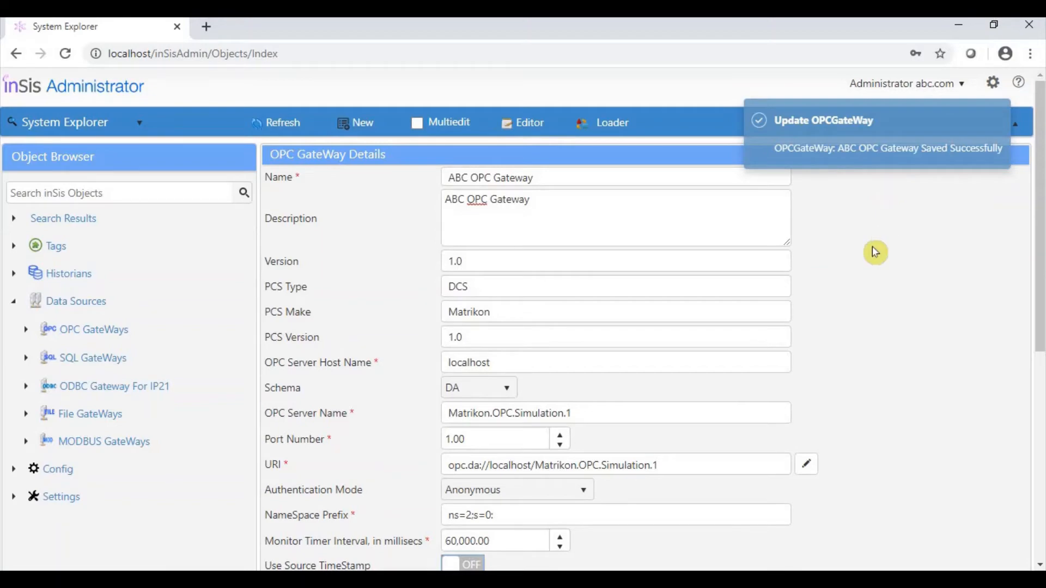
scroll(918, 311, down, 7)
scroll(919, 313, down, 1)
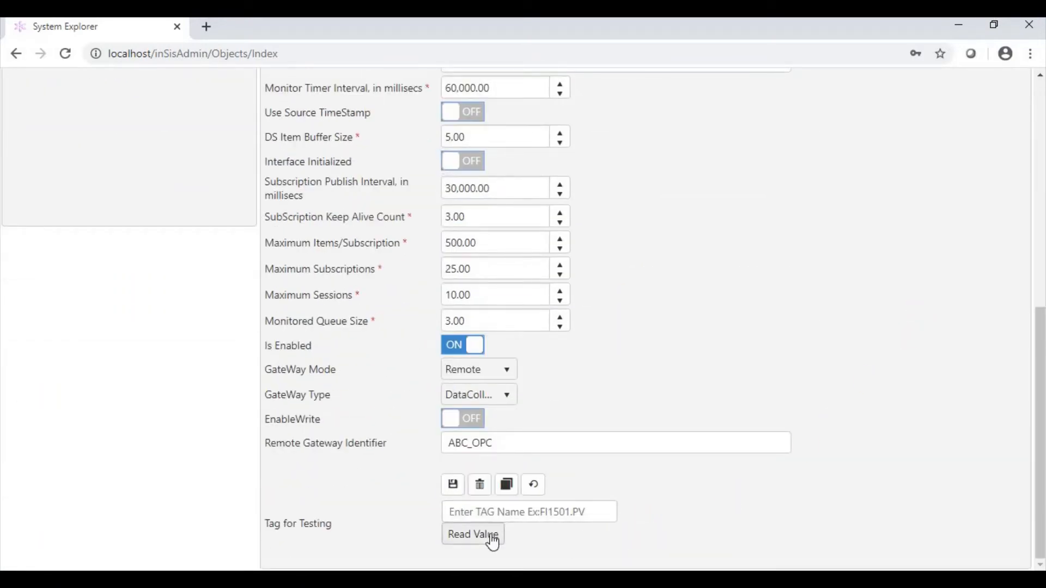
scroll(495, 544, up, 8)
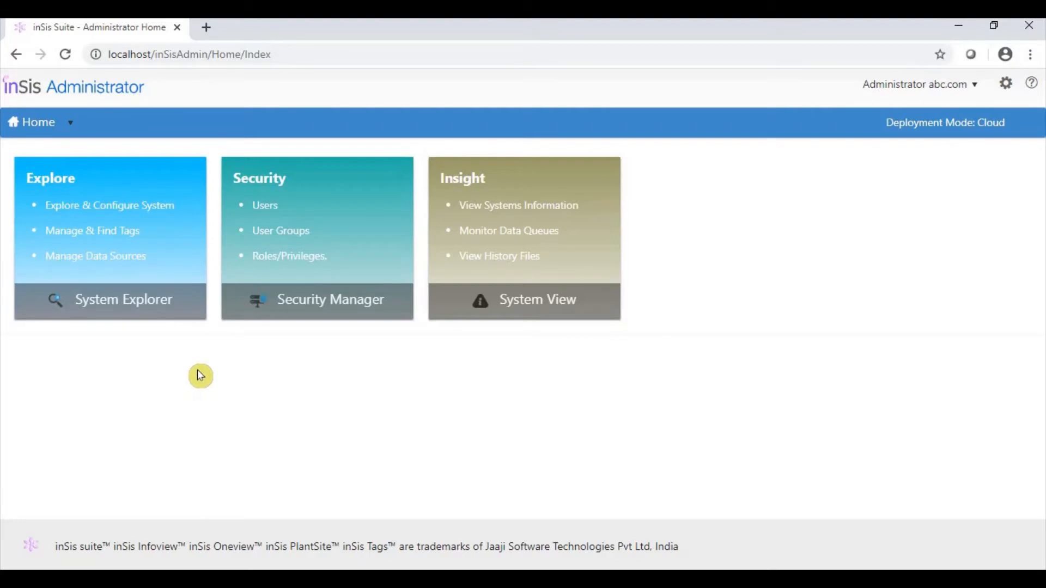
Create a new tag template in the object editor with name and description Analog2, and save it
click(134, 267)
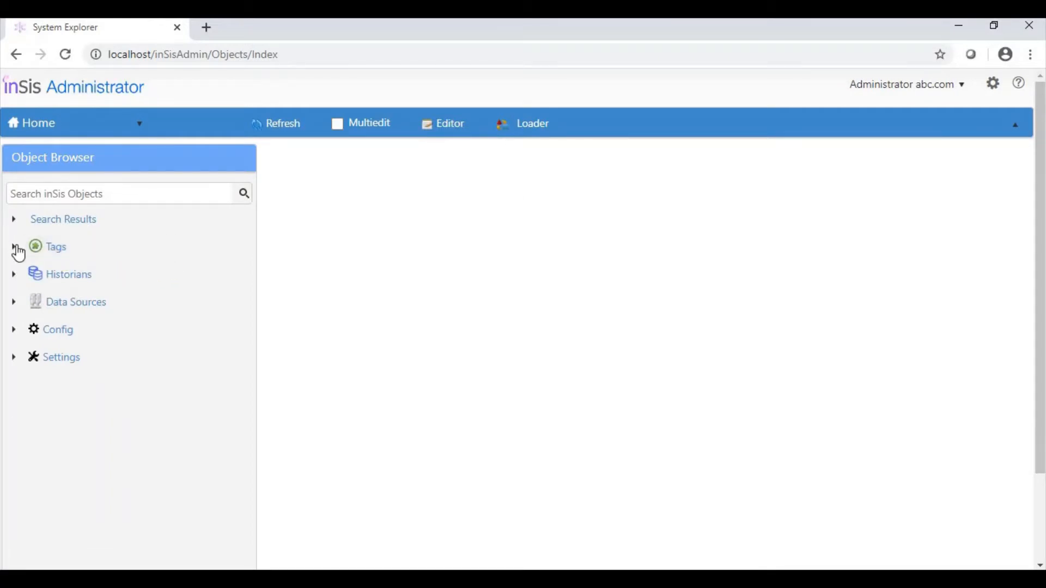
click(16, 248)
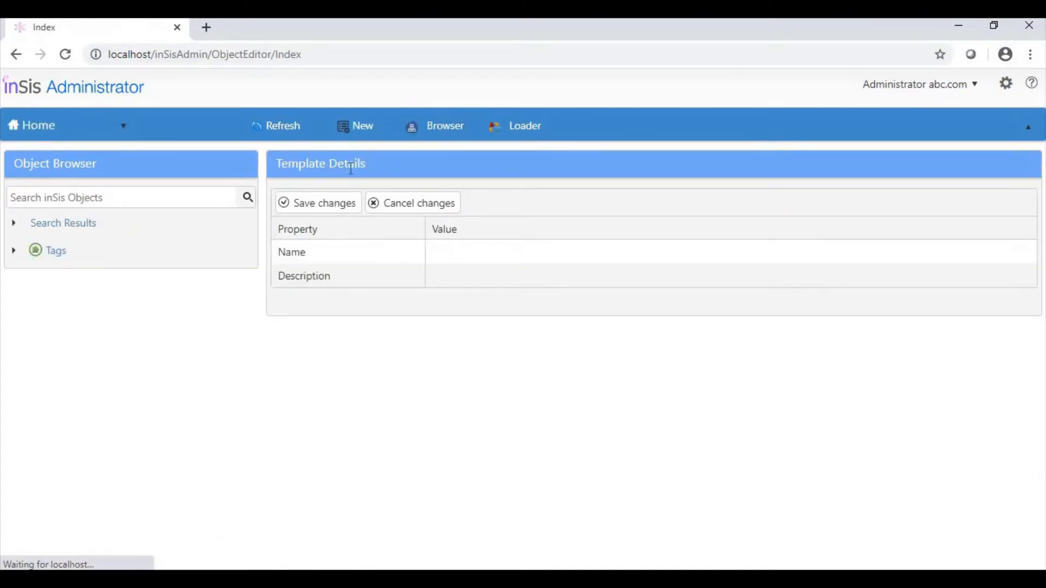
click(469, 251)
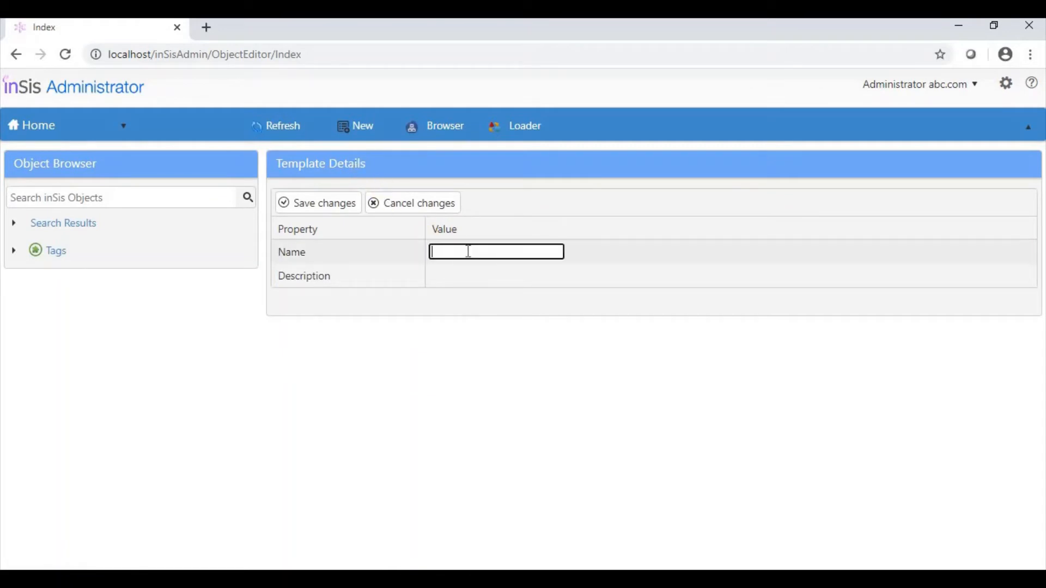
text(Analog2)
click(478, 276)
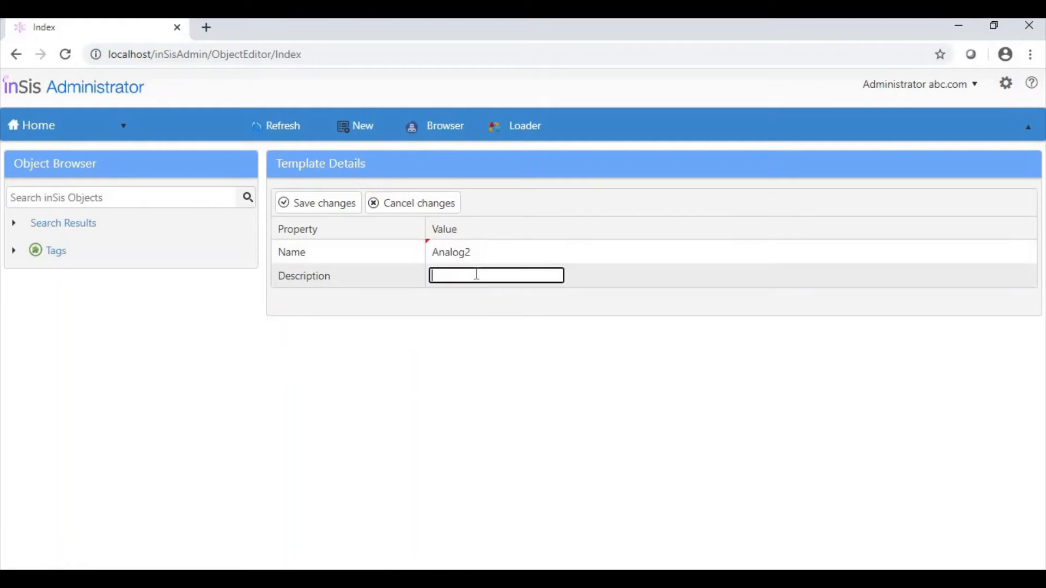
text(Analog2)
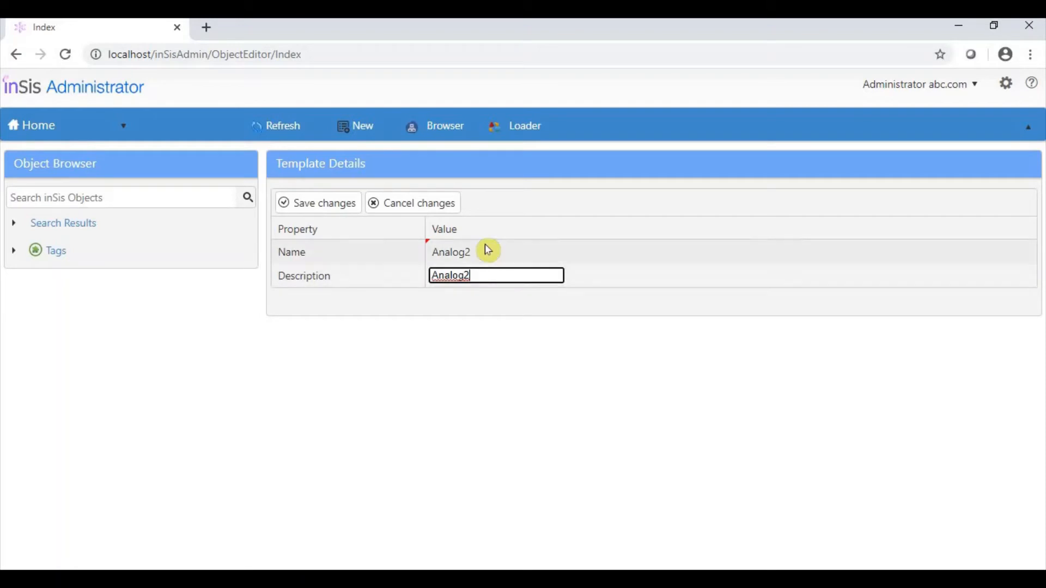
click(321, 206)
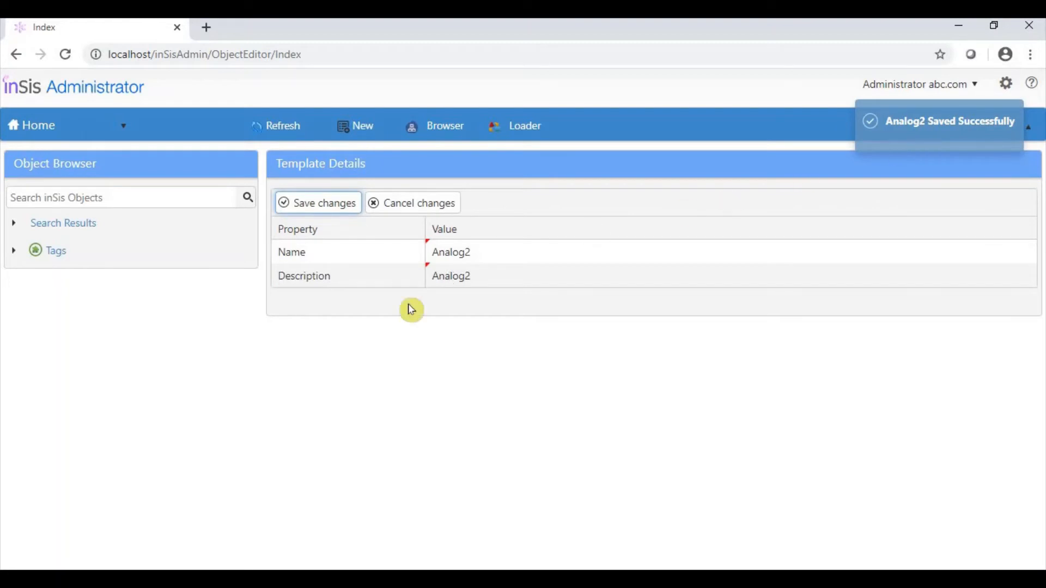
Add a PCSValueField PV (Double, history On, Local historian) and an ExecutionField Execution (Double, history Off) to the Analog2 template, and save them
click(15, 252)
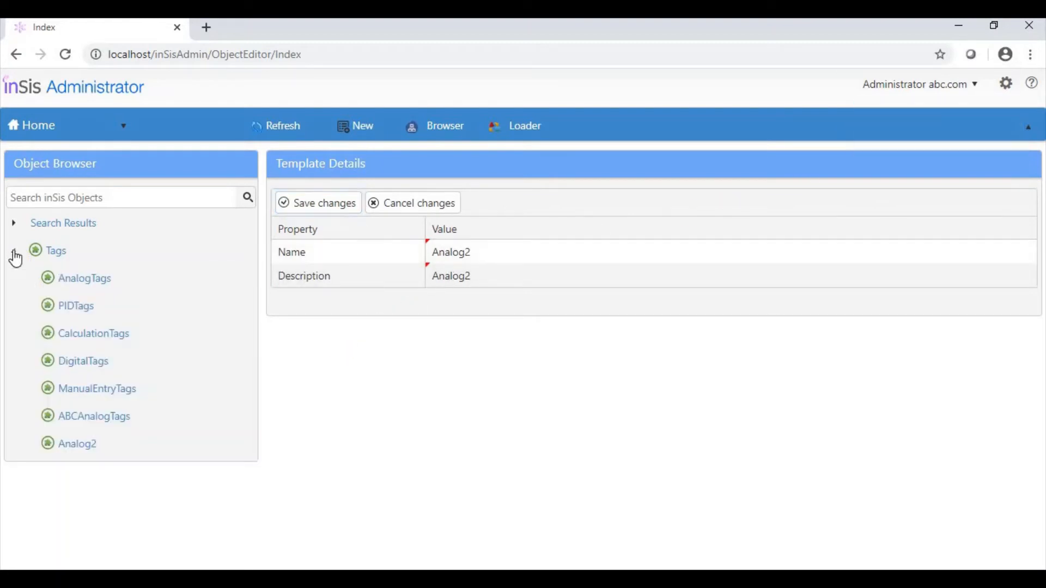
click(96, 451)
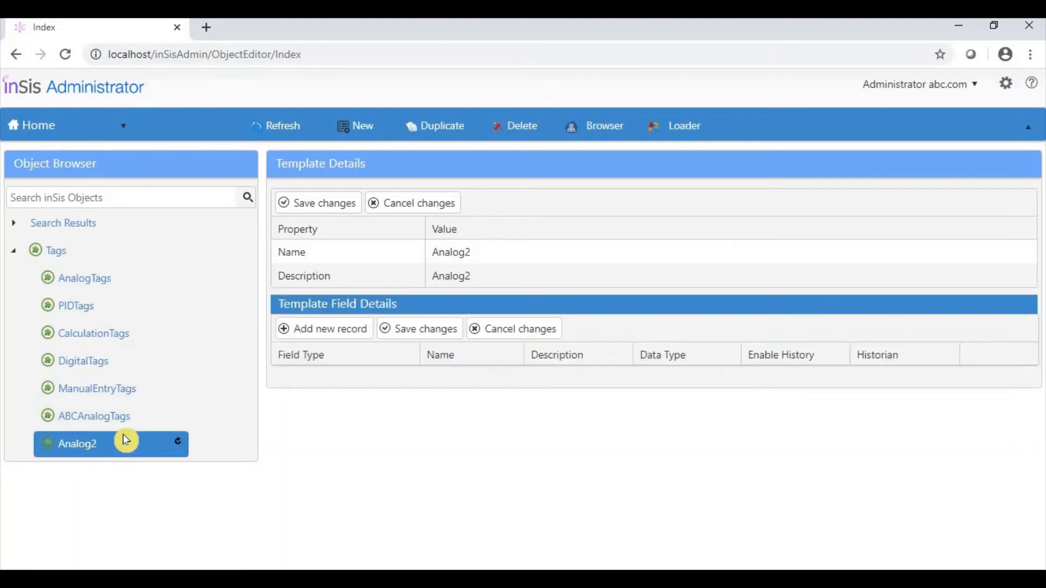
click(329, 334)
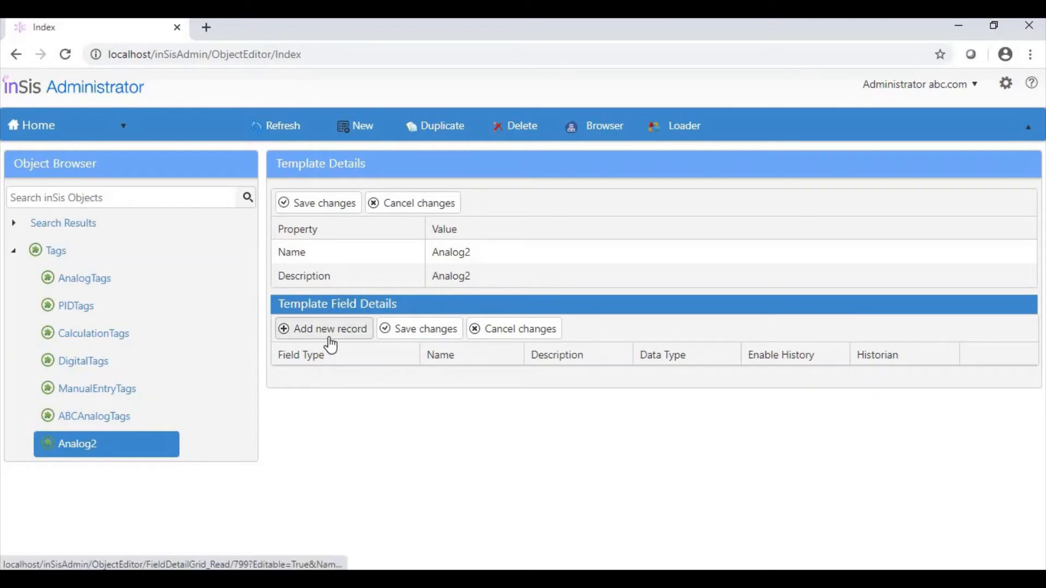
click(333, 338)
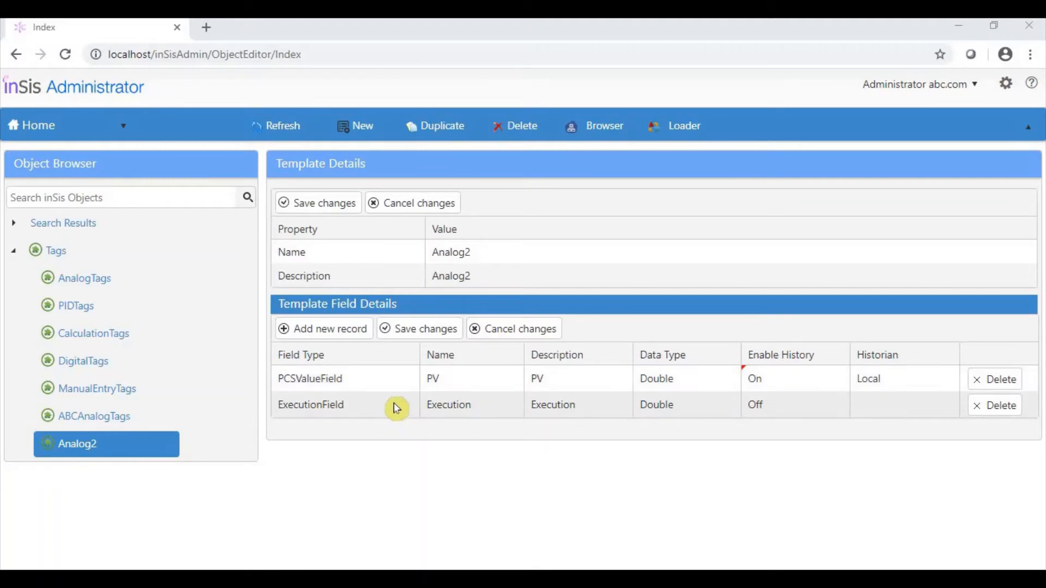
click(431, 332)
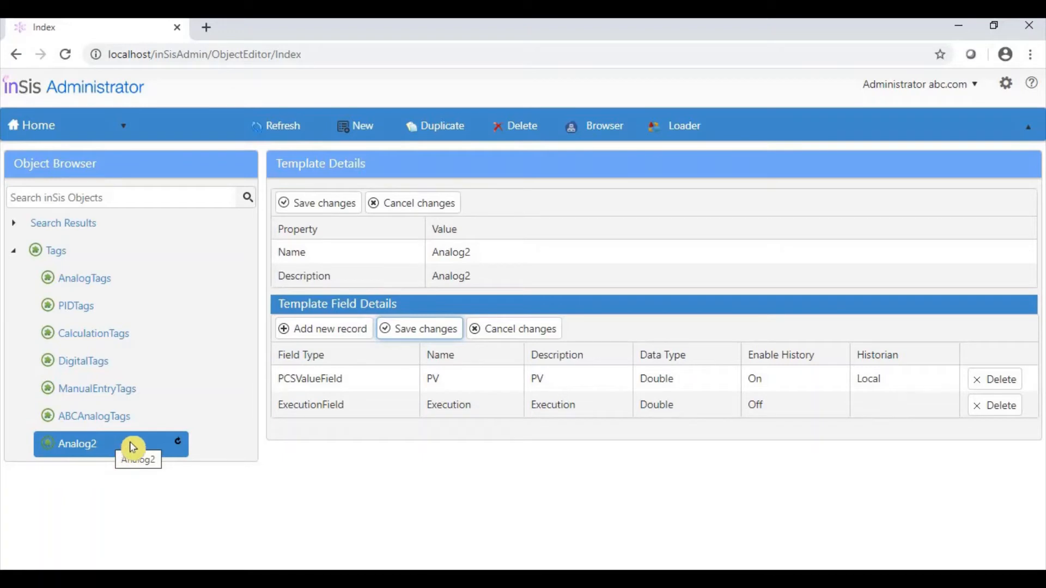
Return to System Explorer and create a new tag from the Analog2 template
click(86, 128)
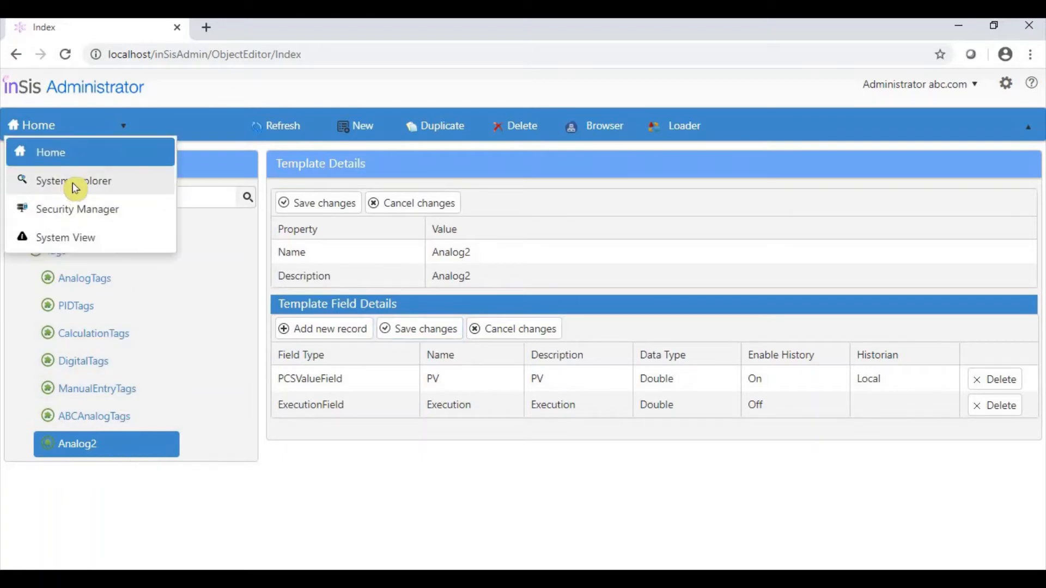
click(74, 185)
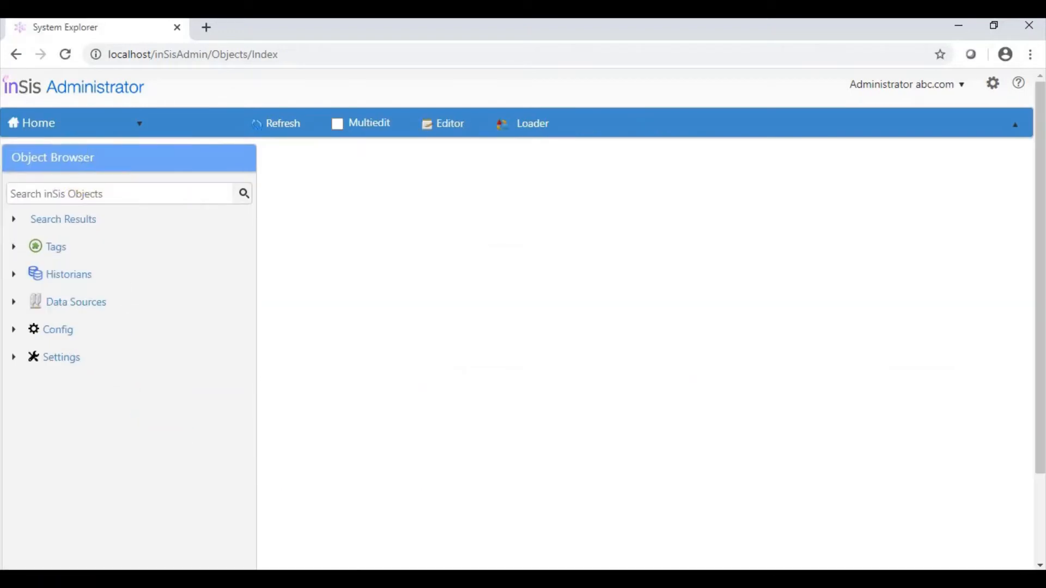
click(35, 247)
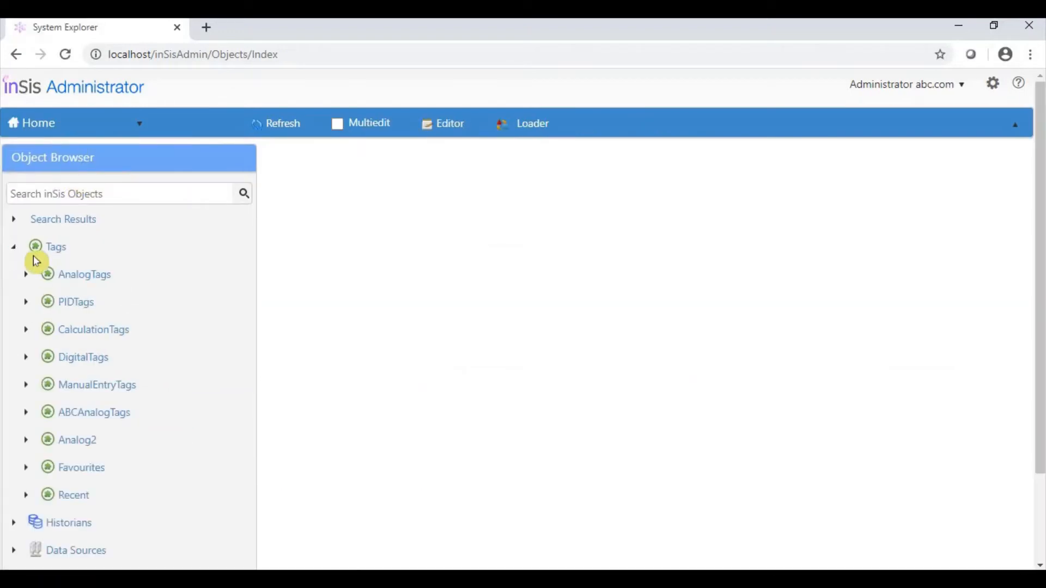
click(86, 448)
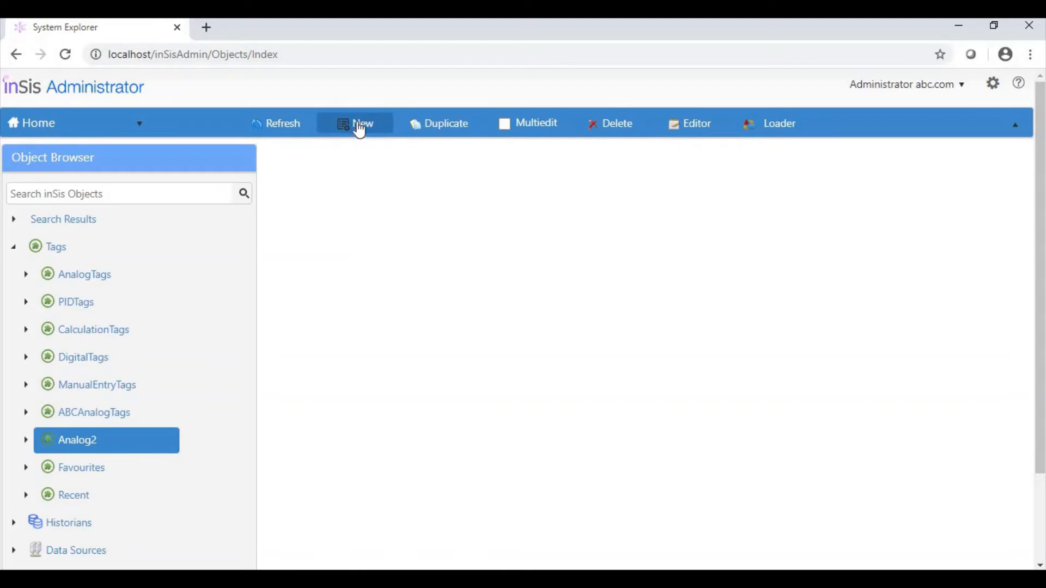
click(363, 132)
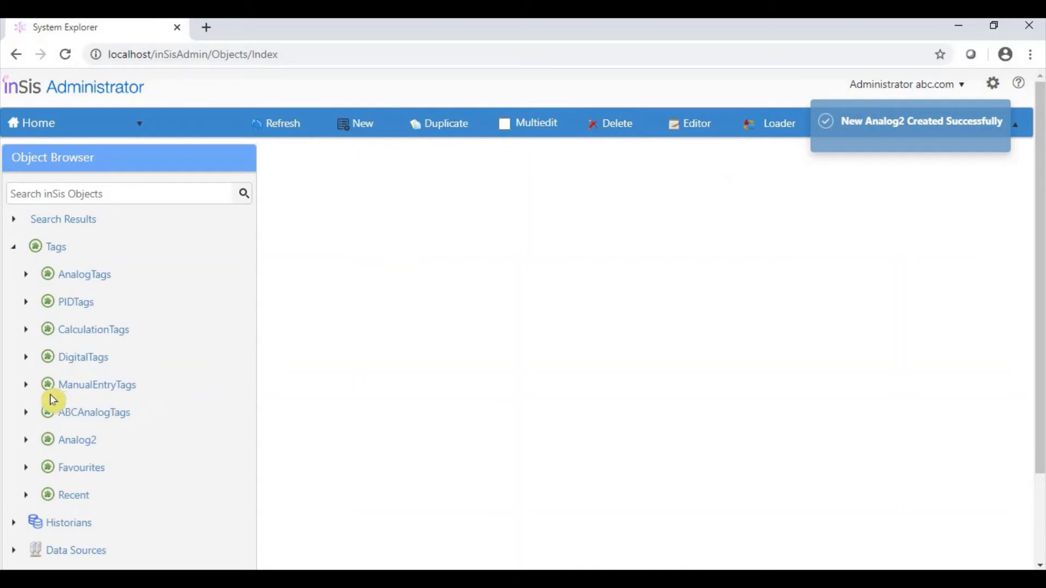
Open the newly created tag under Analog2 and set its name to Analog_PI1501
click(25, 441)
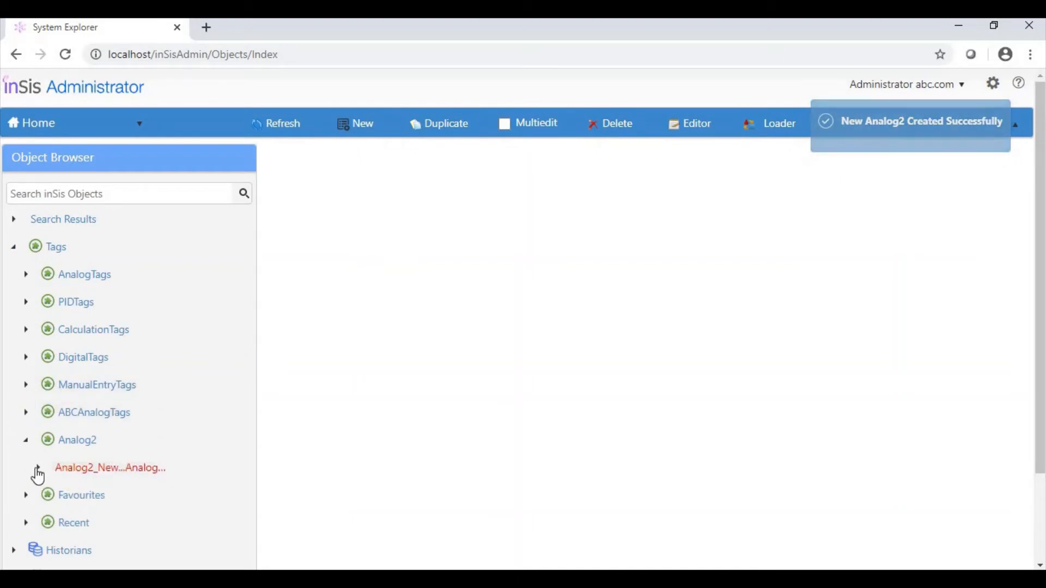
click(38, 468)
click(109, 496)
click(590, 217)
key(ctrl+a)
text(Analog_PI1501)
click(534, 368)
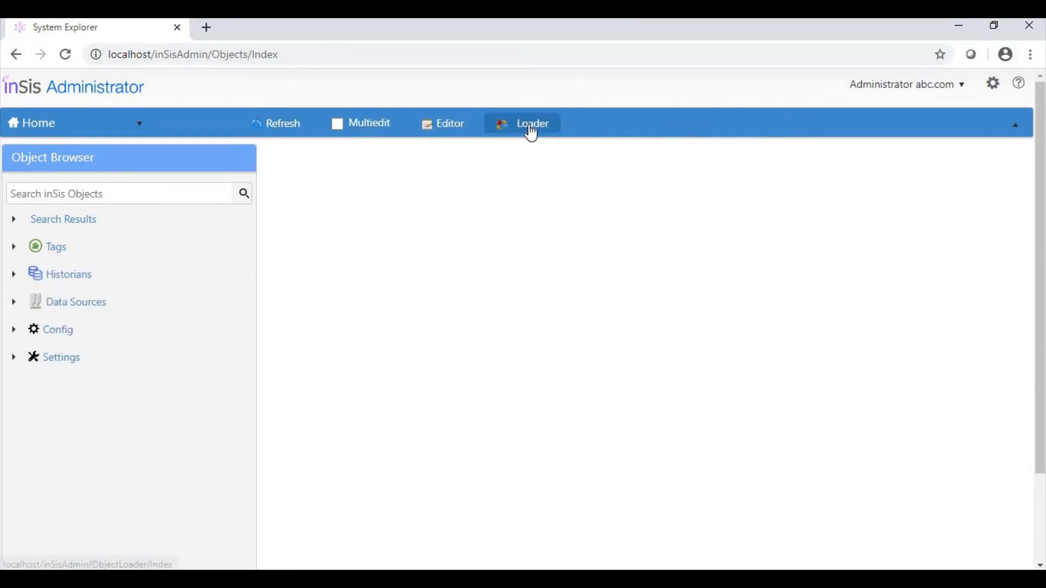
Open the object loader's bulk load page and choose the base structure for loading tags
click(534, 133)
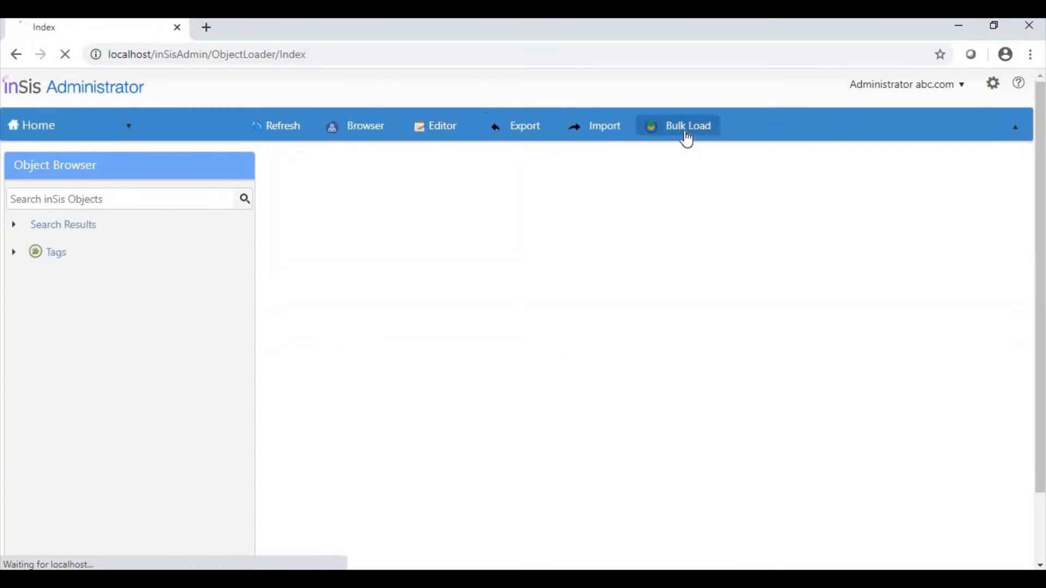
click(687, 139)
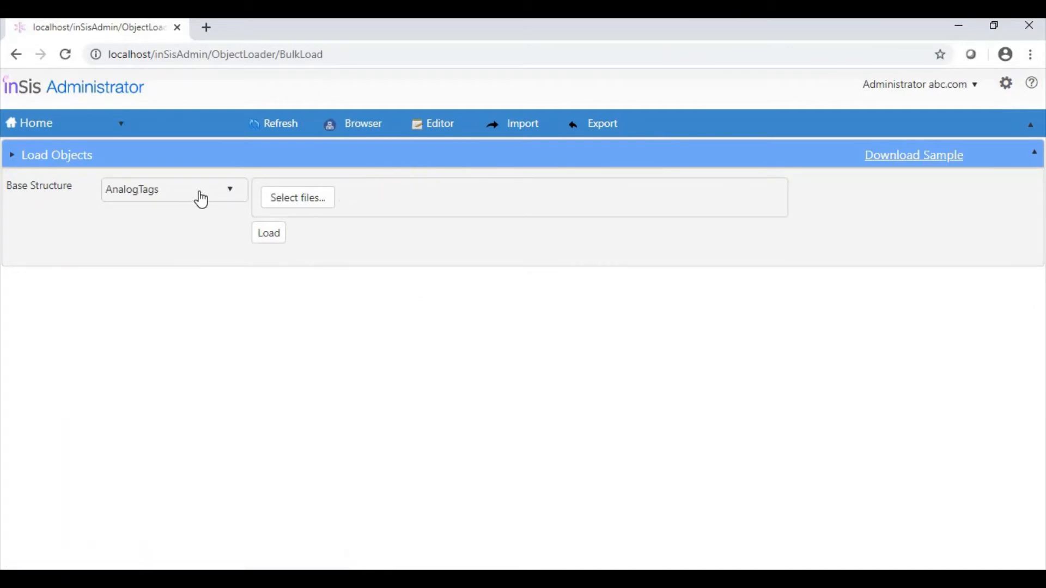
click(197, 199)
click(196, 320)
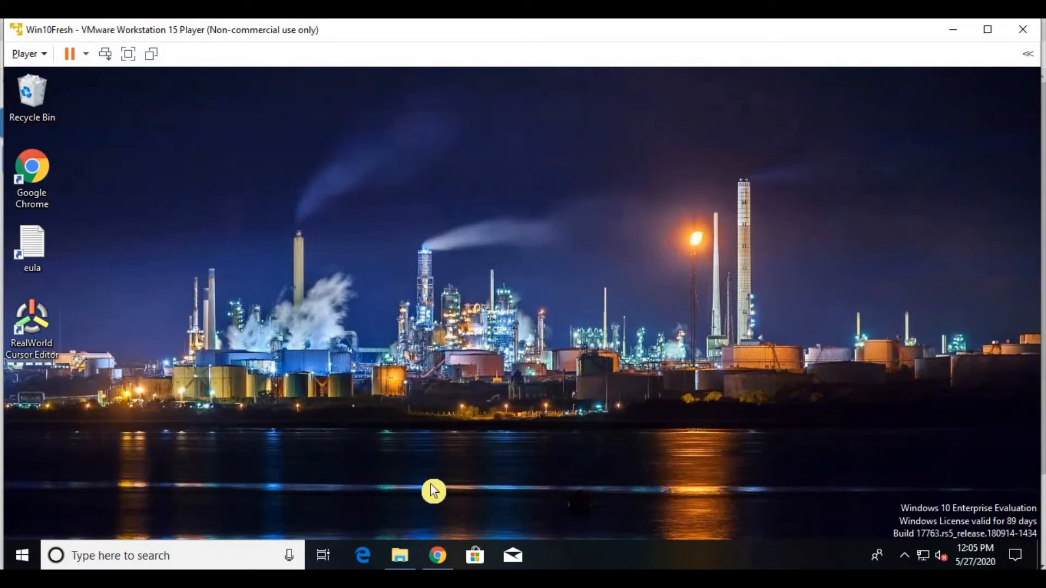
Switch to the Win10Fresh virtual machine, select the installer inSisDCN_v1.6_Win64bit.exe in its folder, and launch DCN Config
click(403, 556)
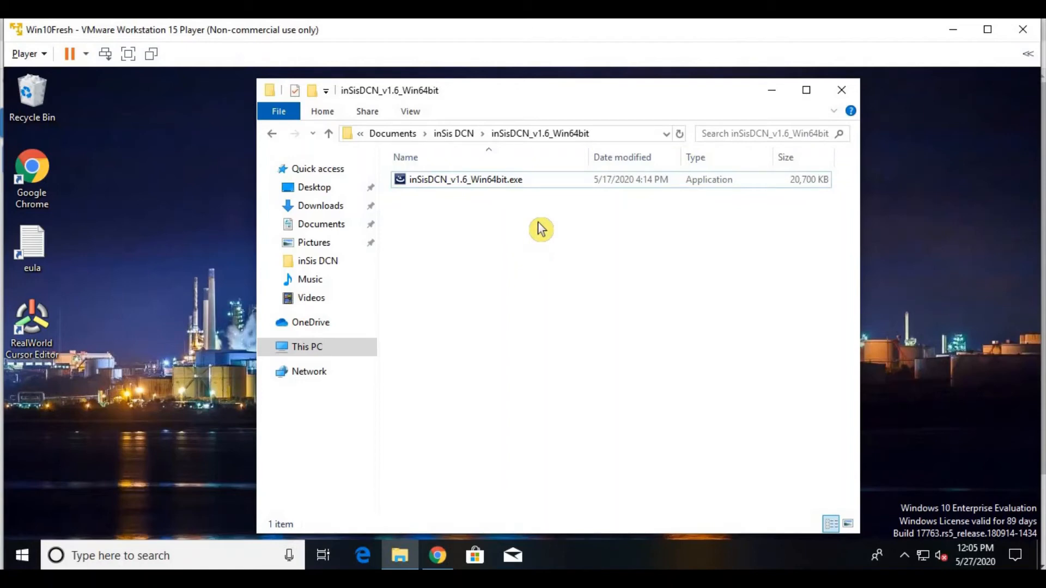
click(561, 184)
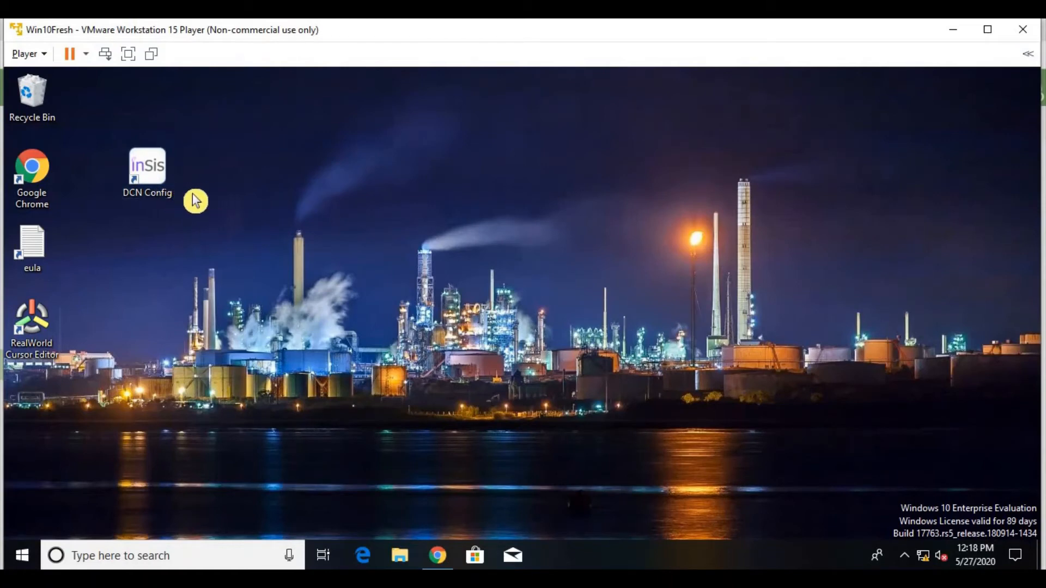
double_click(157, 191)
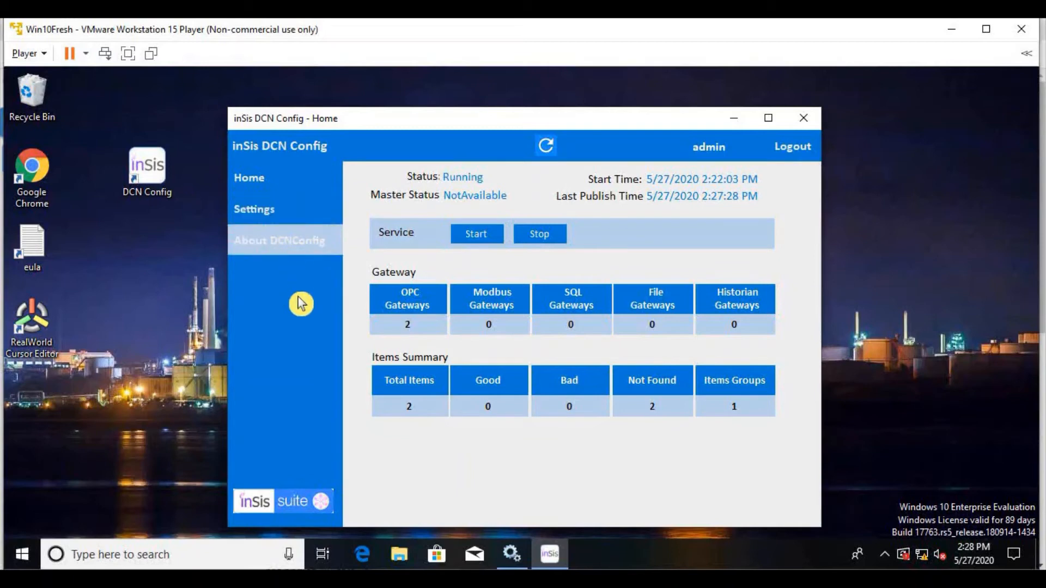
Open the DCN Config settings and compare the Data Collector Identifier with the OPC gateway's Remote Gateway Identifier in System Explorer
click(299, 215)
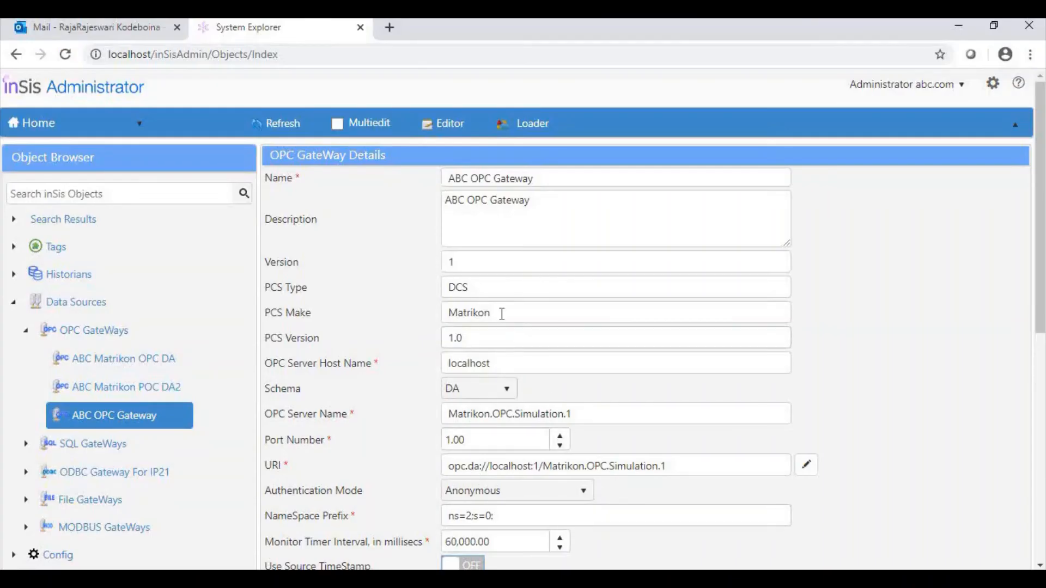
scroll(502, 314, down, 8)
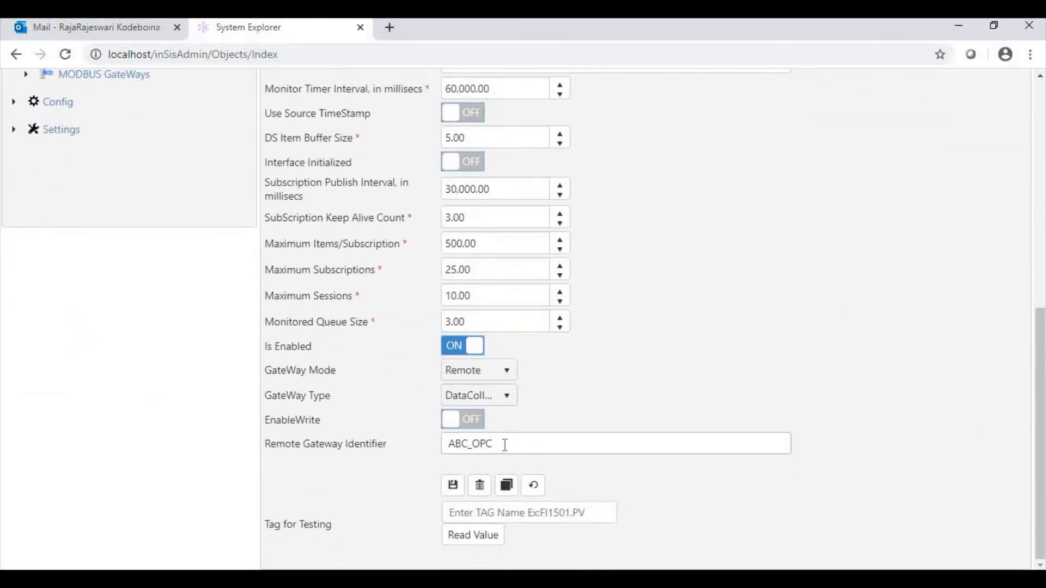
scroll(502, 433, up, 8)
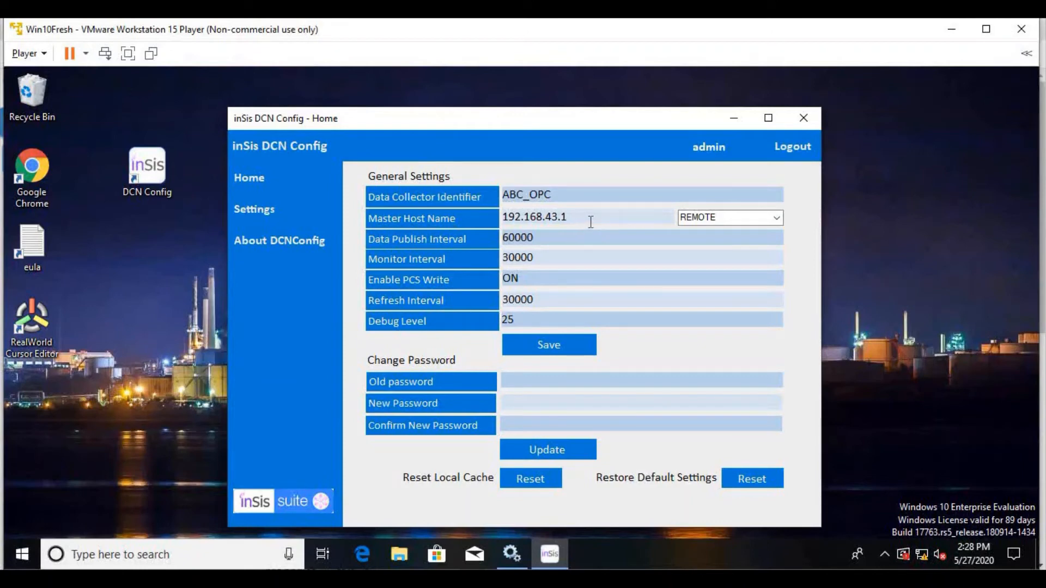
Set the master host mode to REMOTE in the DCN Config general settings and save them
click(777, 220)
click(731, 214)
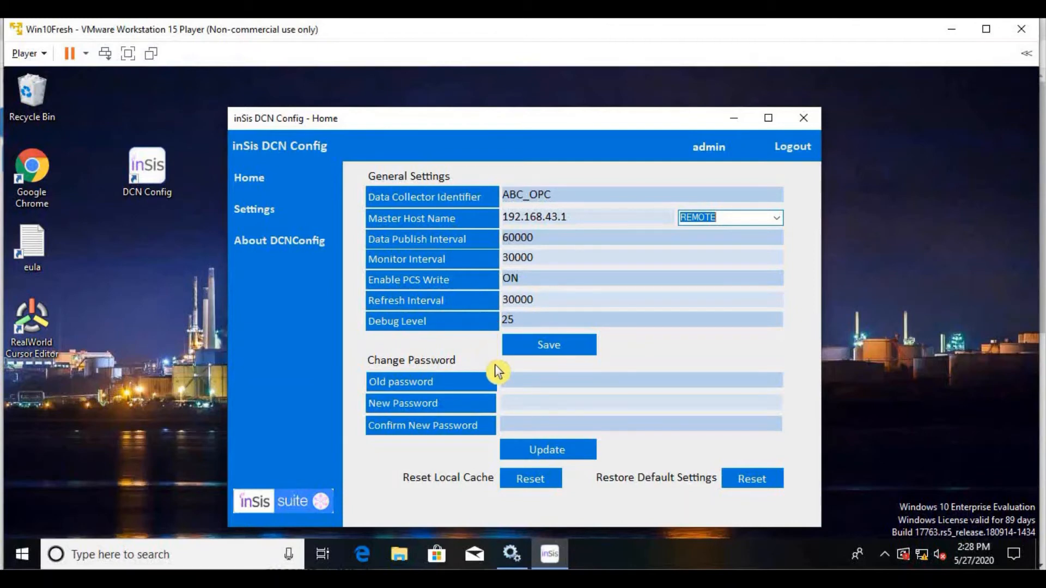
click(544, 349)
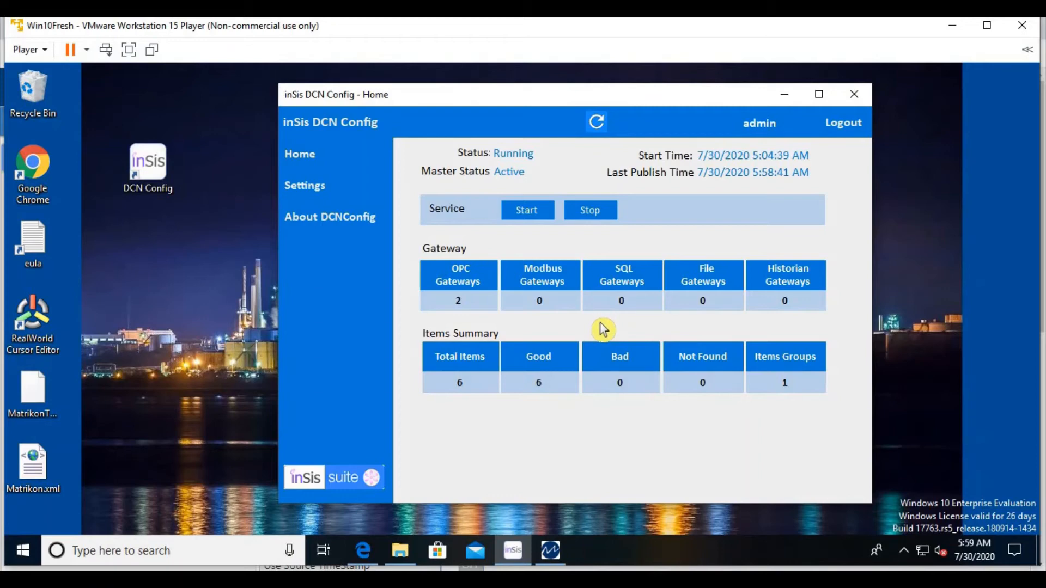
Switch to MatrikonOPC Server for Simulation, look through the alias groups in its configuration, and minimize it
click(551, 552)
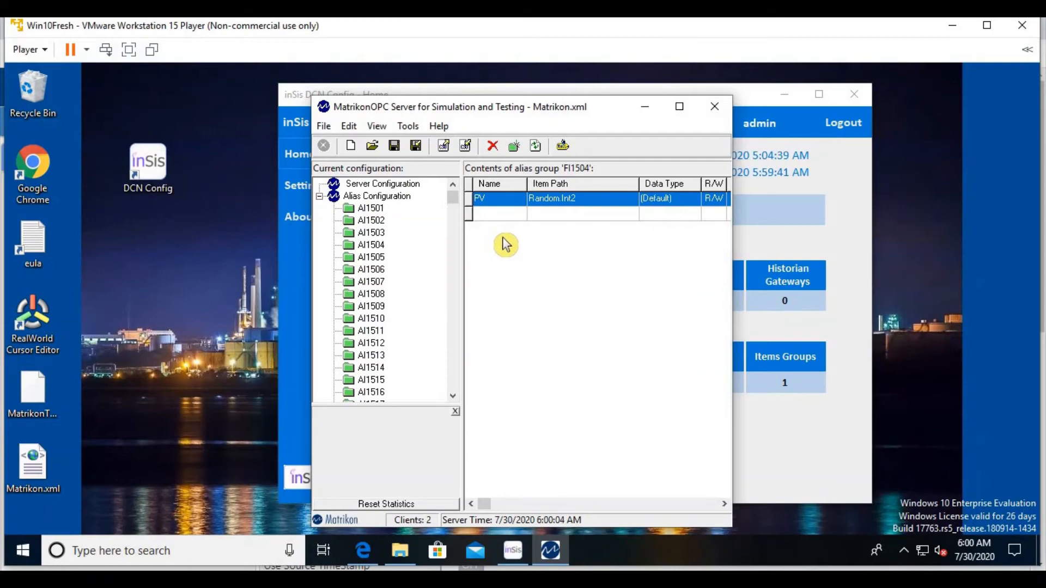
scroll(409, 248, down, 2)
scroll(408, 248, down, 20)
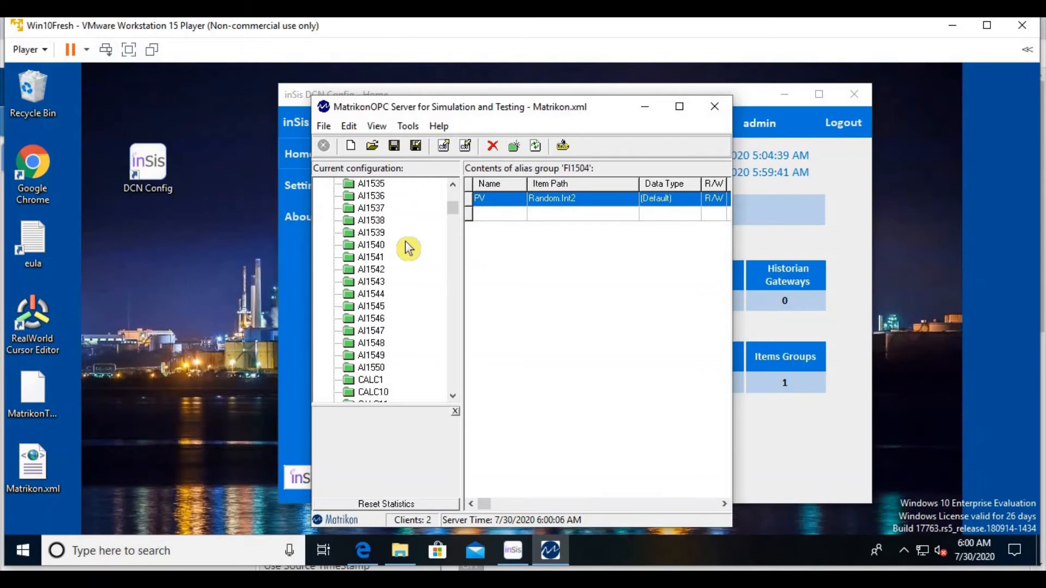
scroll(409, 248, down, 11)
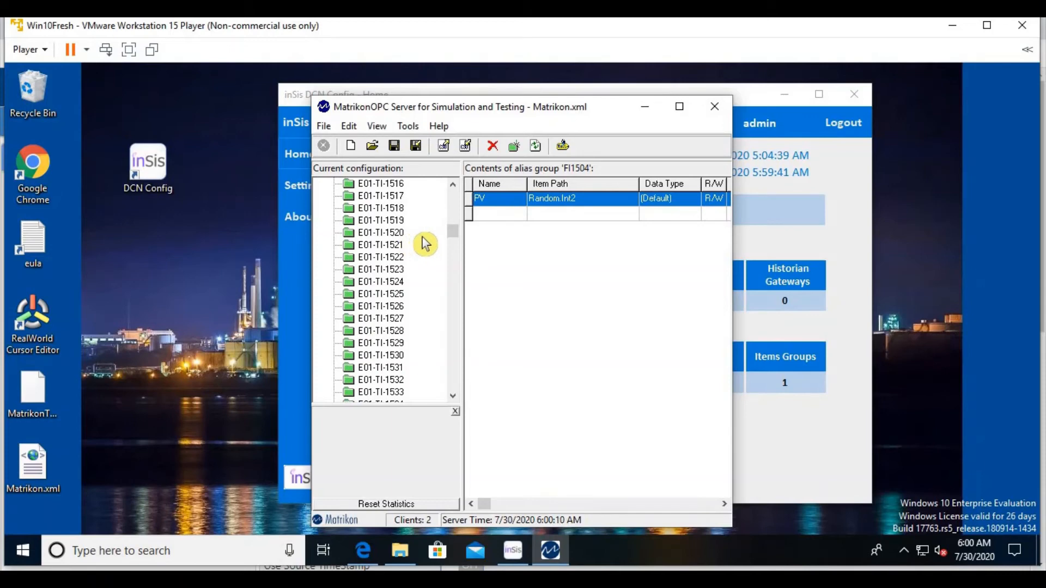
click(645, 107)
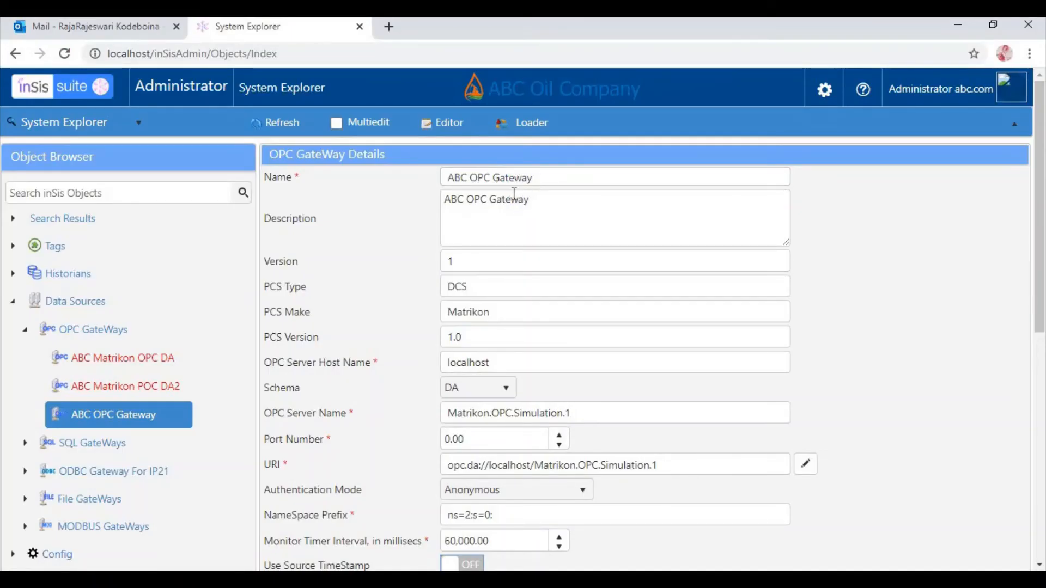
Review the ABC OPC Gateway details in System Explorer and the general settings in DCN Config
scroll(518, 218, down, 8)
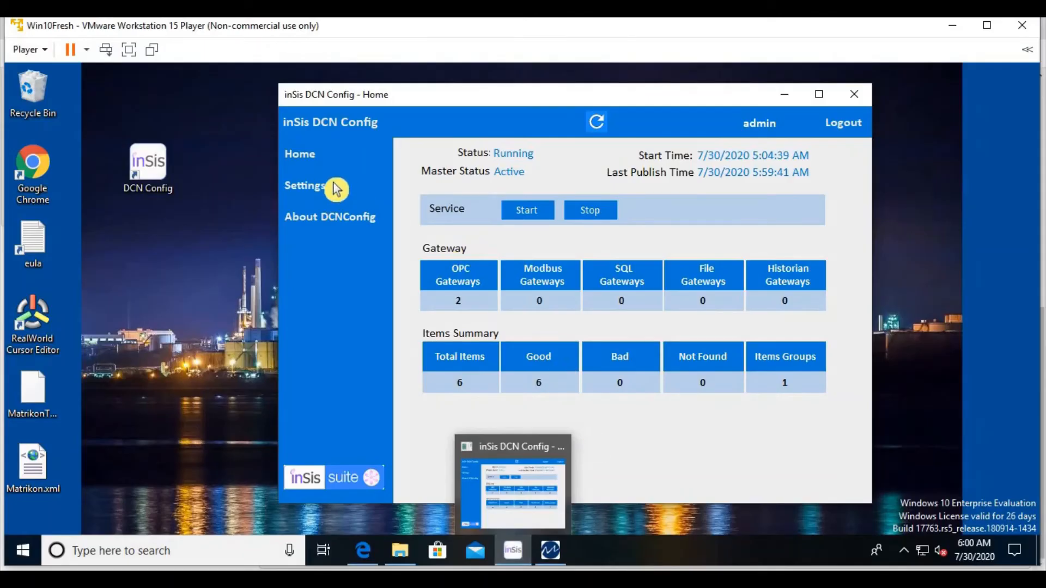
click(336, 189)
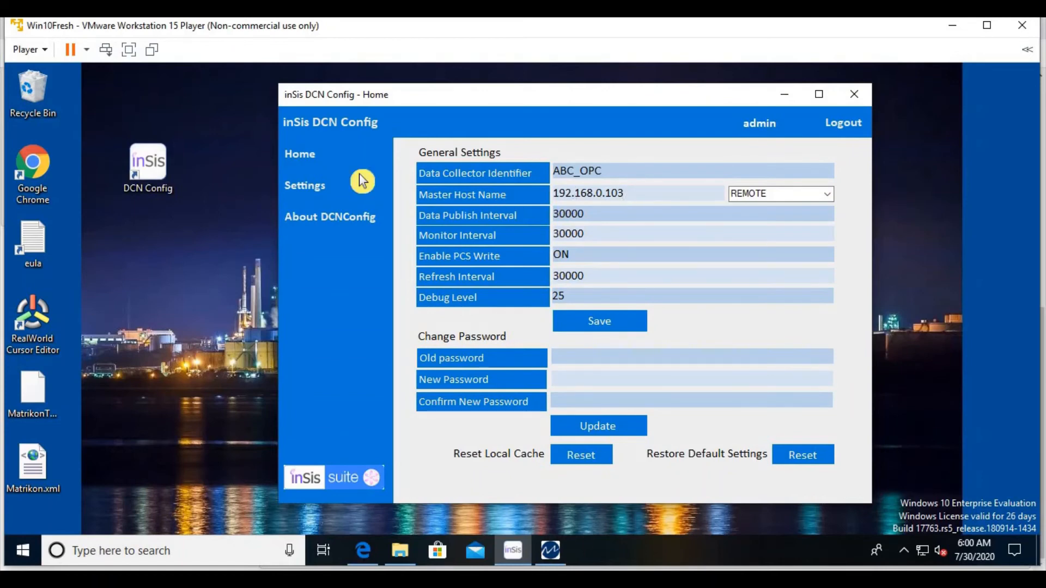
click(341, 167)
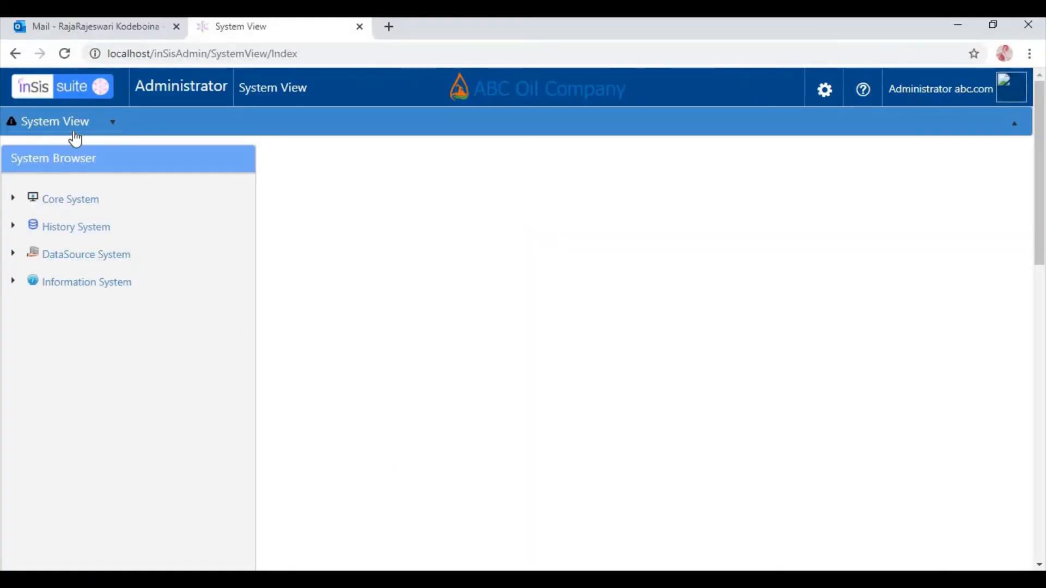
In inSis System View, expand the OPC interfaces of the DataSource System and examine the ABC OPC Gateway details
click(56, 262)
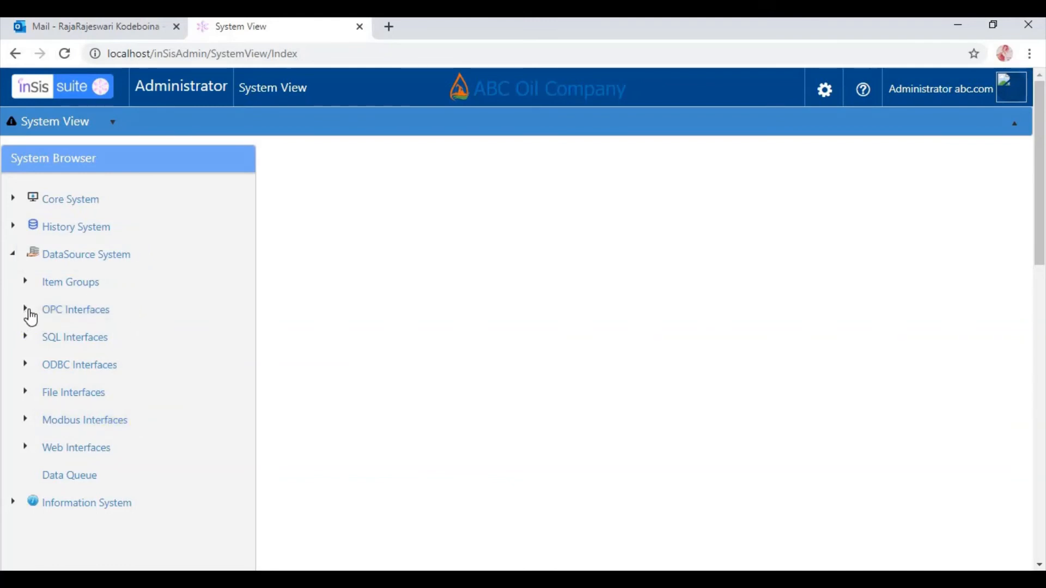
click(26, 310)
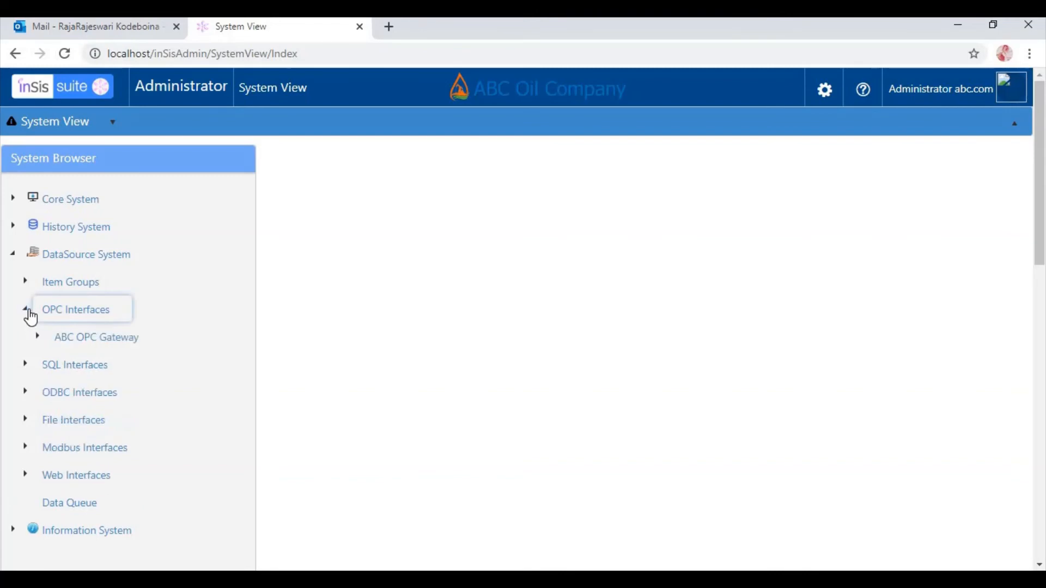
click(104, 343)
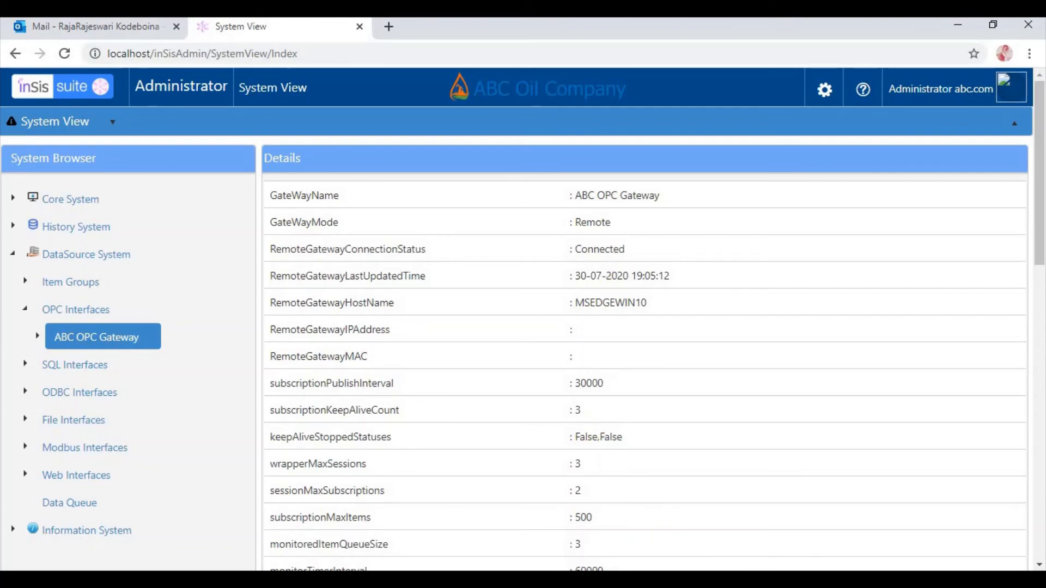
click(691, 581)
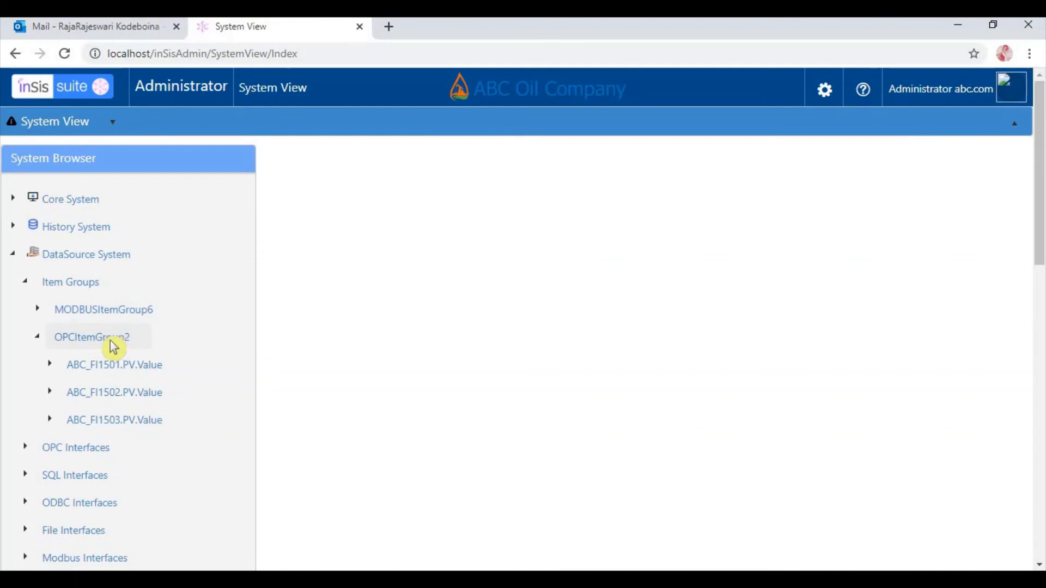
View the data queues of ABC_FI1501.PV.Value and ABC_FI1502.PV.Value under OPCItemGroup2
click(48, 365)
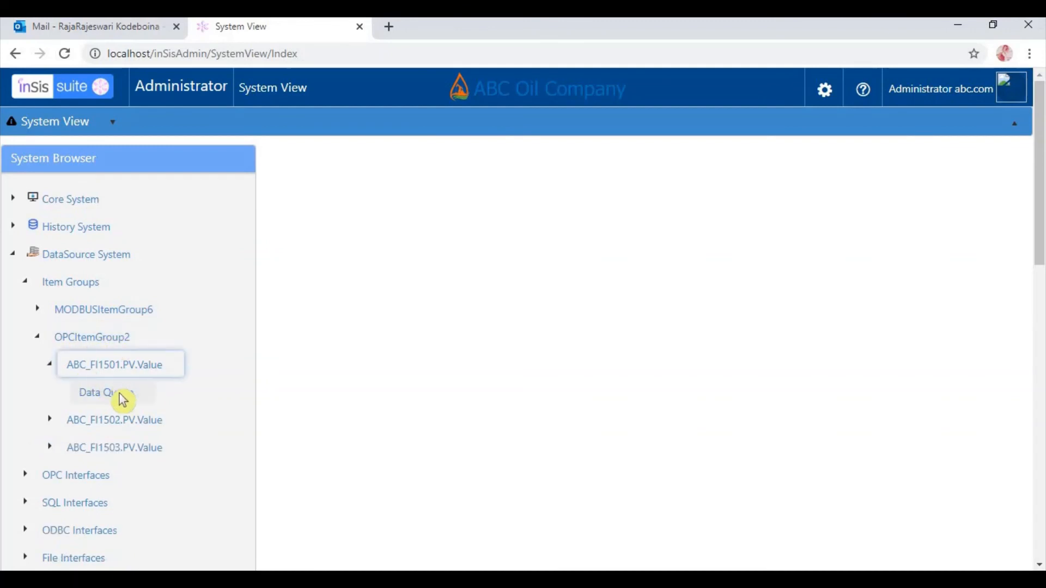
click(121, 399)
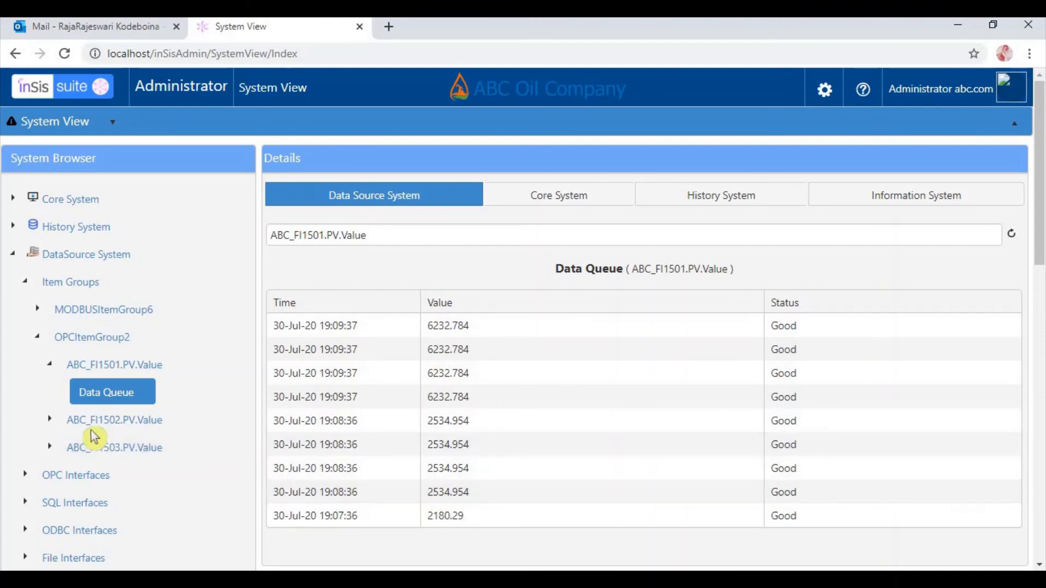
click(48, 420)
click(126, 450)
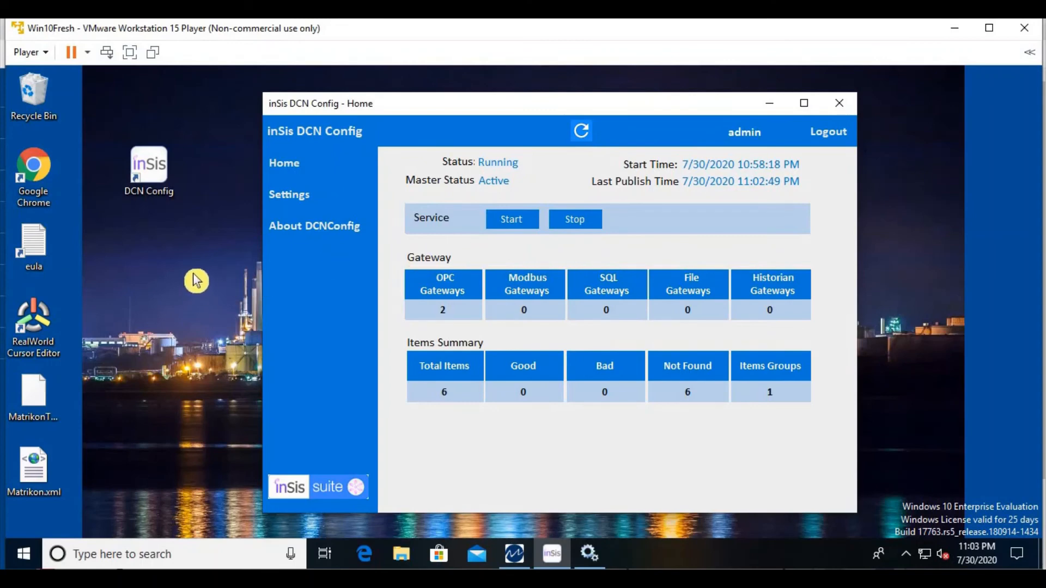
Switch to DCN Config, review its settings and version information, and log out
click(303, 196)
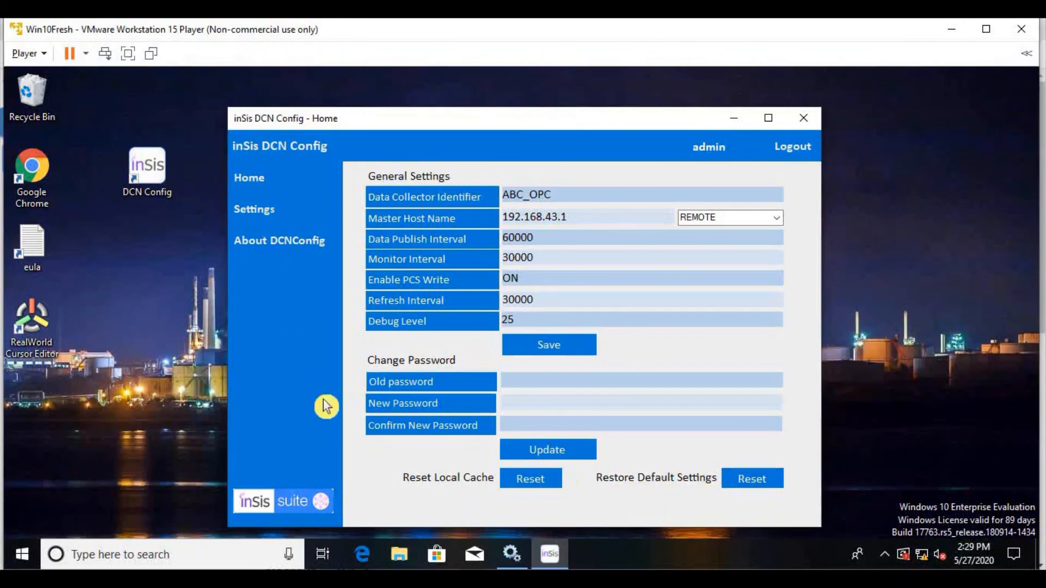
click(295, 252)
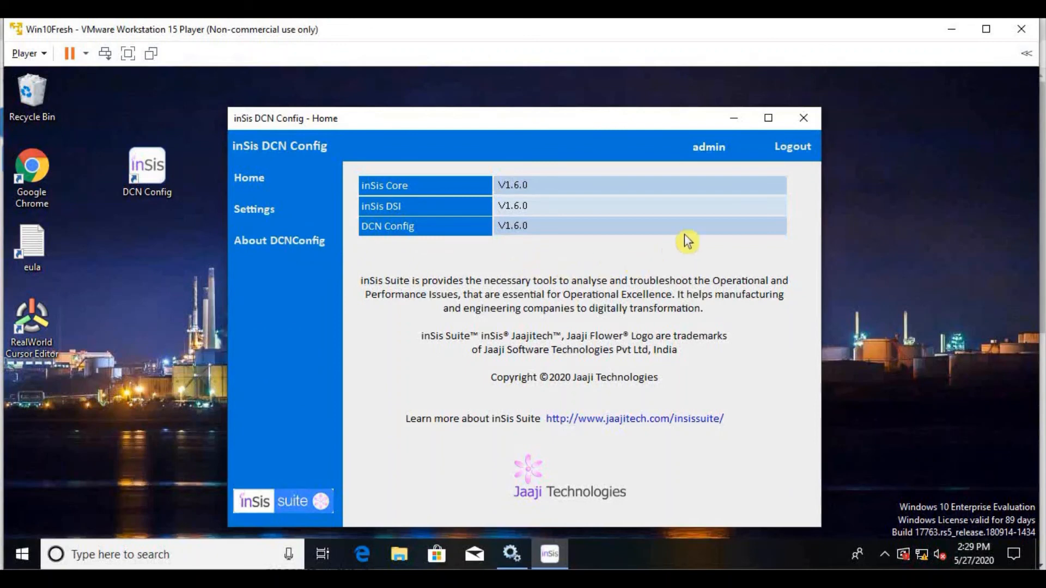
click(794, 159)
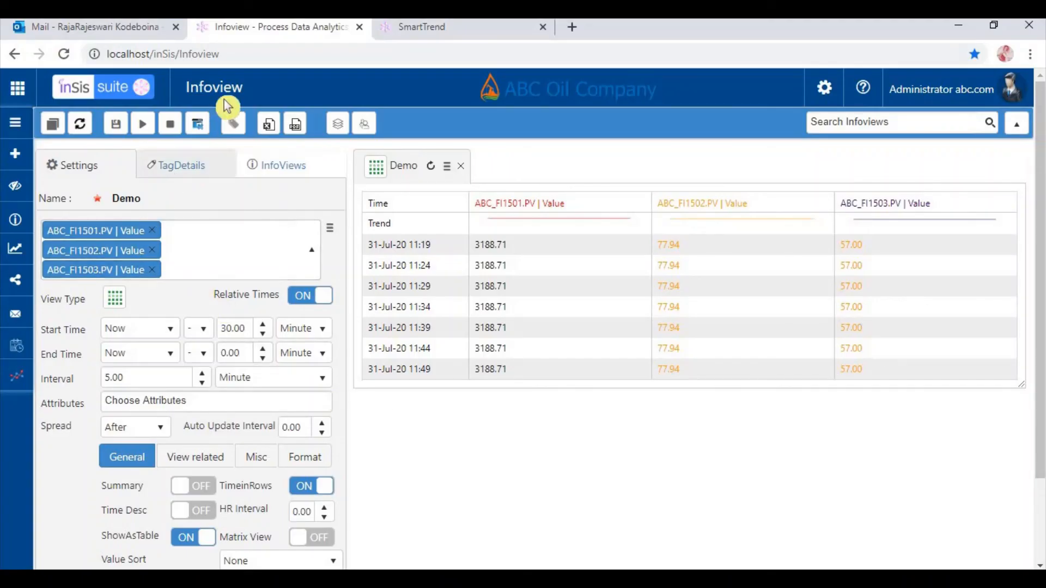
View the SmartTrend page in the browser and look through the inSis Infoview video page on YouTube
click(425, 32)
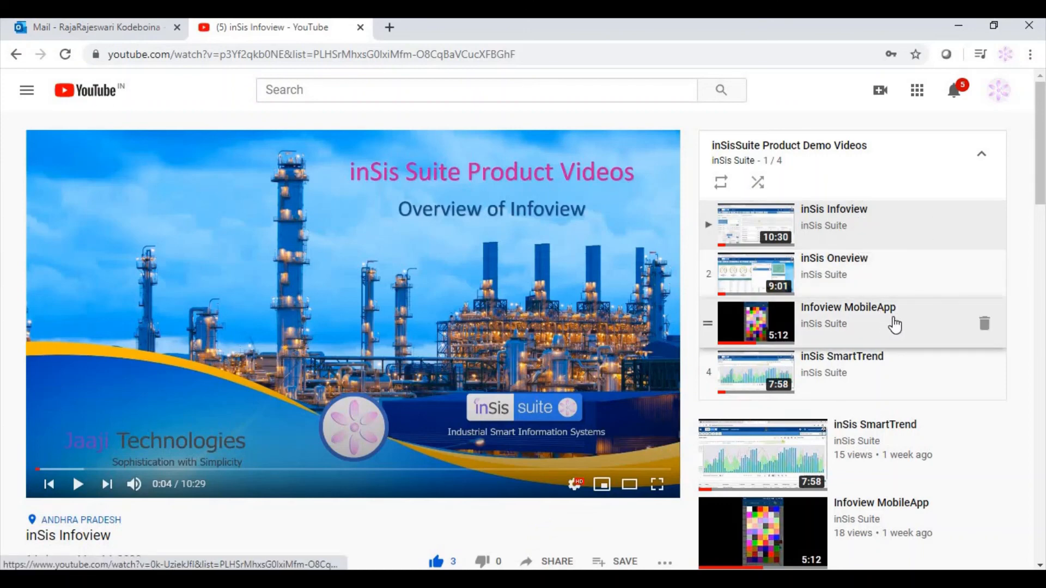
scroll(577, 435, down, 2)
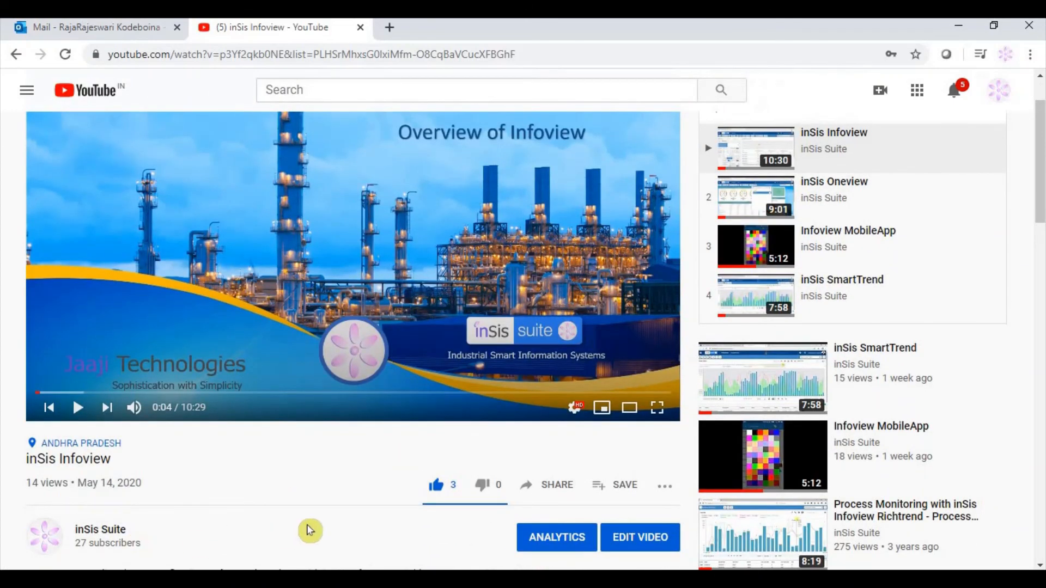
scroll(374, 519, up, 2)
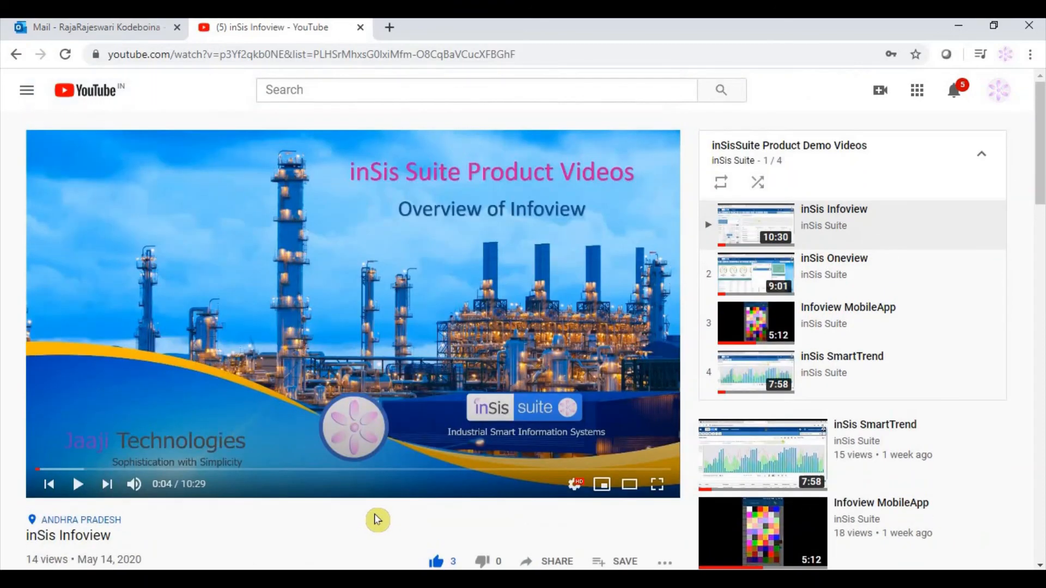